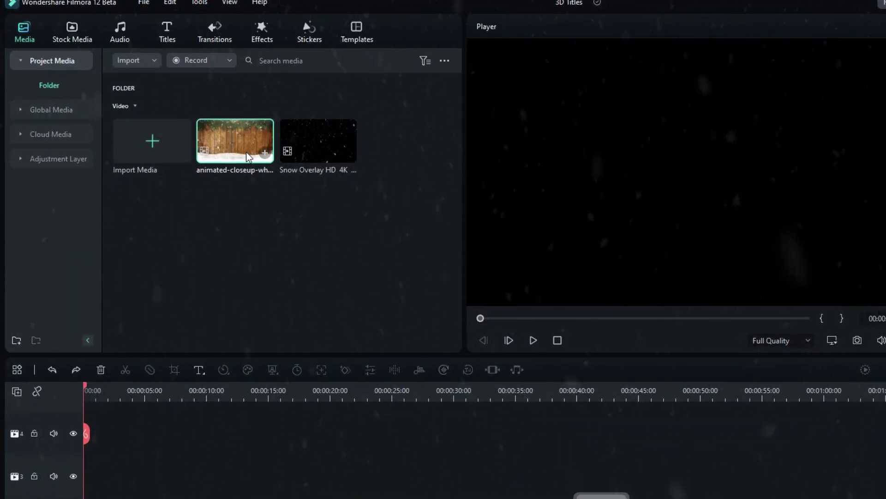
Step: Preview the fence and snow clips, then place the wooden-fence clip at the start of track 1
{"action": "double_click", "coordinate": [248, 157]}
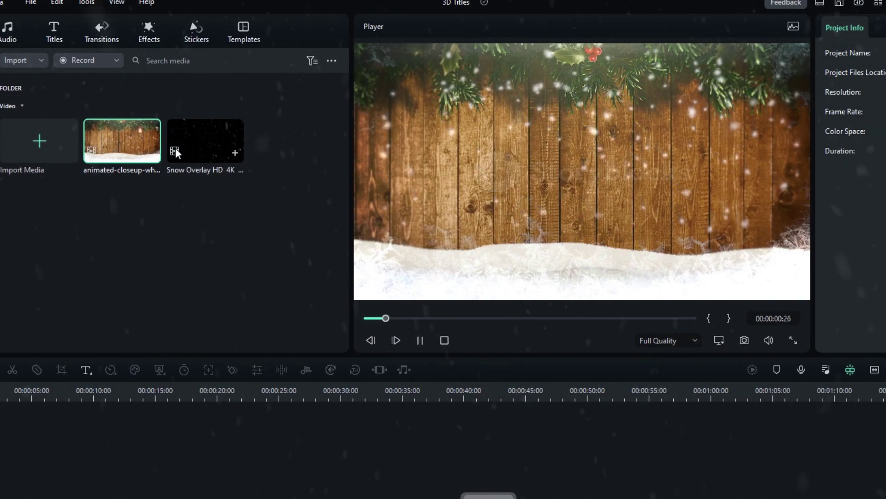
{"action": "double_click", "coordinate": [198, 148]}
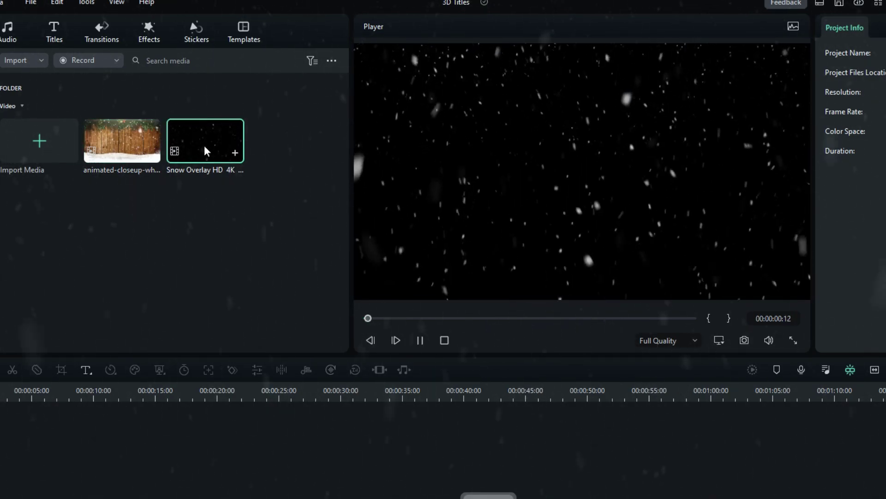
{"action": "double_click", "coordinate": [130, 145]}
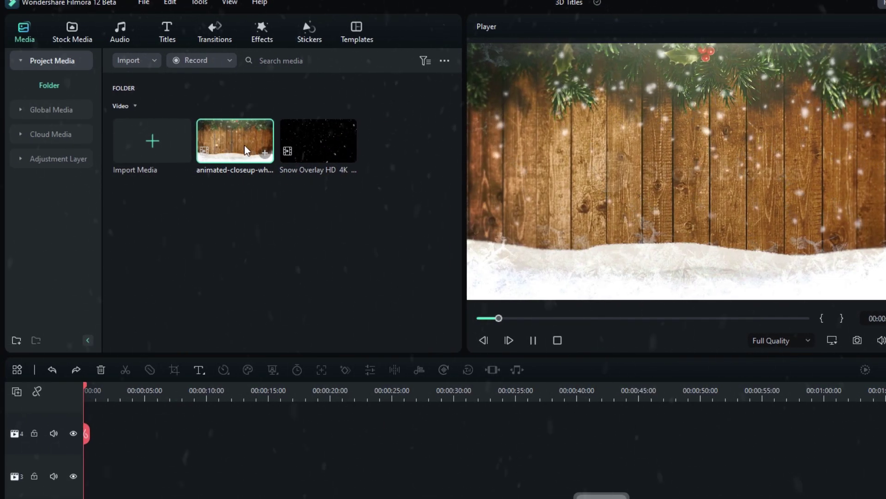
{"action": "left_click_drag", "start_coordinate": [112, 143], "coordinate": [505, 498]}
{"action": "left_click_drag", "start_coordinate": [377, 88], "coordinate": [101, 415]}
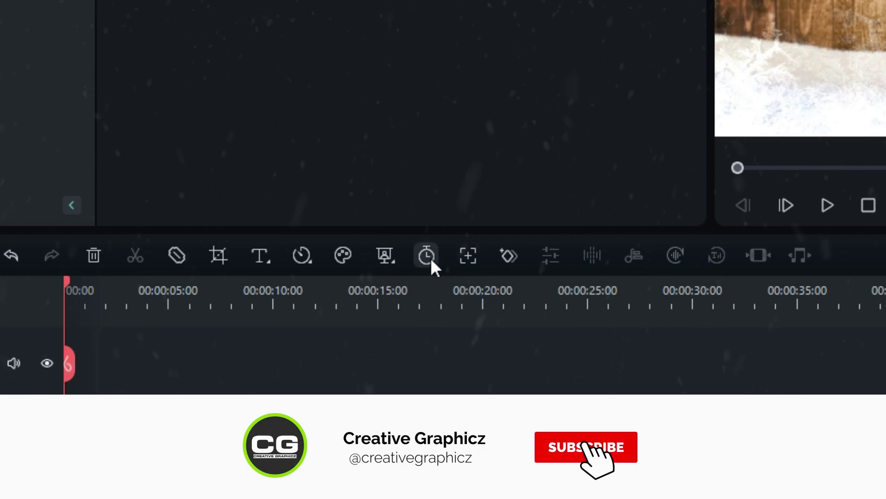
Step: Set the fence clip's duration to 00:00:10:00
{"action": "left_click", "coordinate": [427, 254]}
{"action": "double_click", "coordinate": [463, 197]}
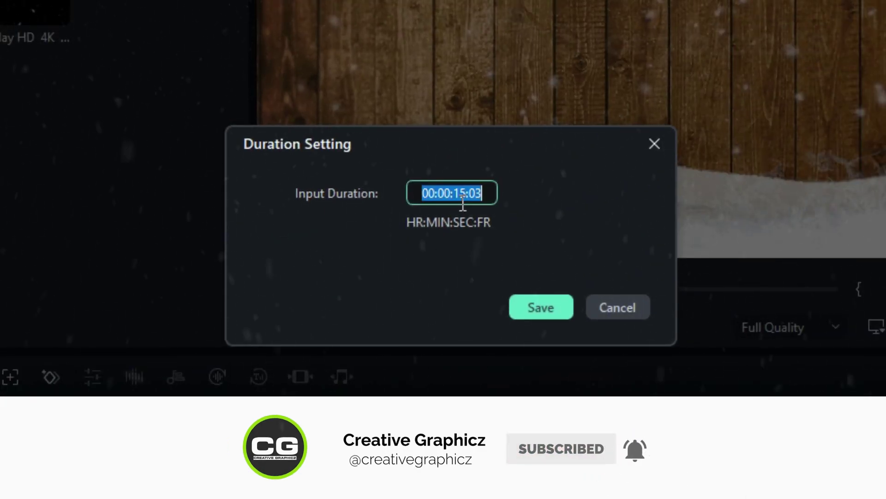
{"action": "left_click", "coordinate": [463, 196]}
{"action": "double_click", "coordinate": [455, 193]}
{"action": "type", "text": "10"}
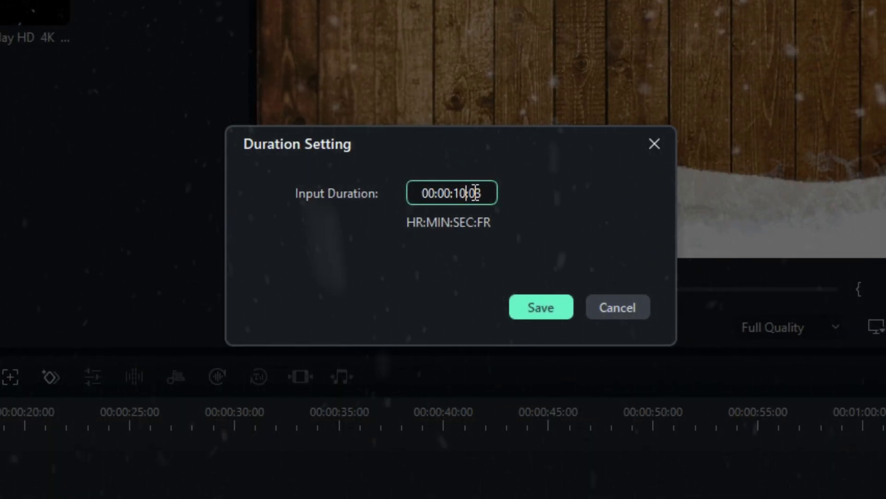
{"action": "left_click", "coordinate": [485, 198]}
{"action": "key", "text": "BackSpace"}
{"action": "type", "text": "0"}
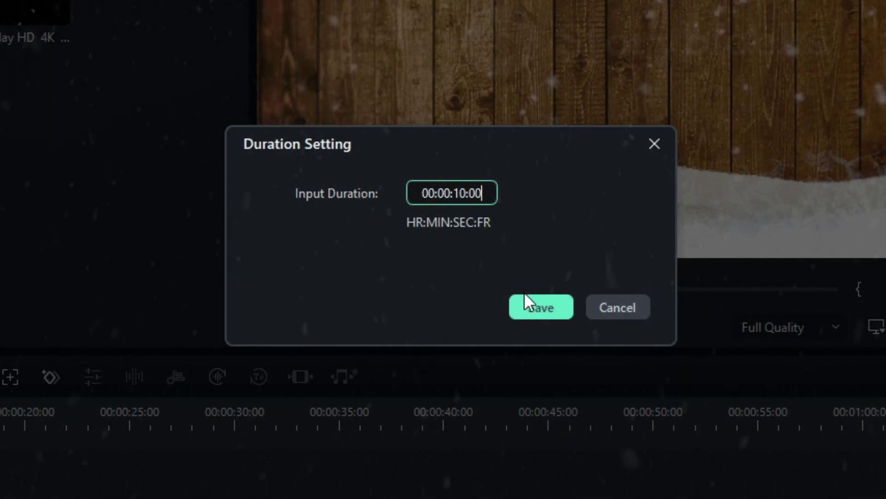
{"action": "left_click", "coordinate": [537, 306]}
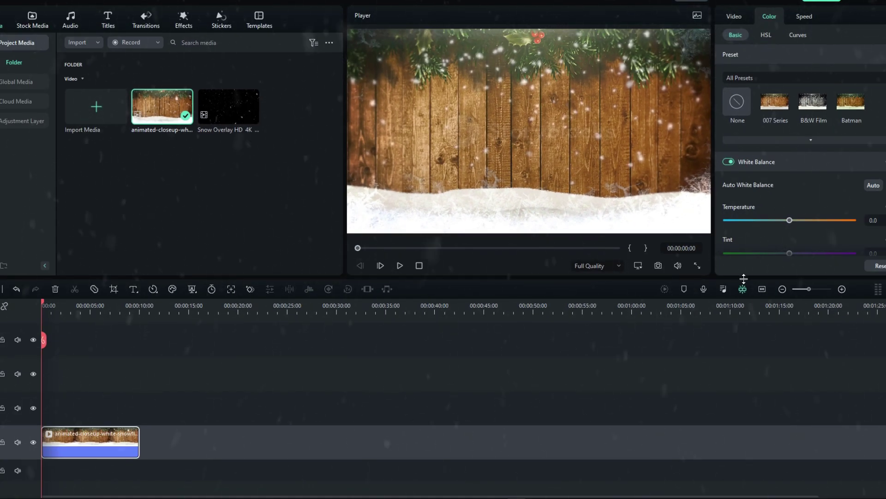
Step: Zoom the timeline to fit and add a Quick 3D Text clip above the fence background
{"action": "left_click", "coordinate": [758, 288]}
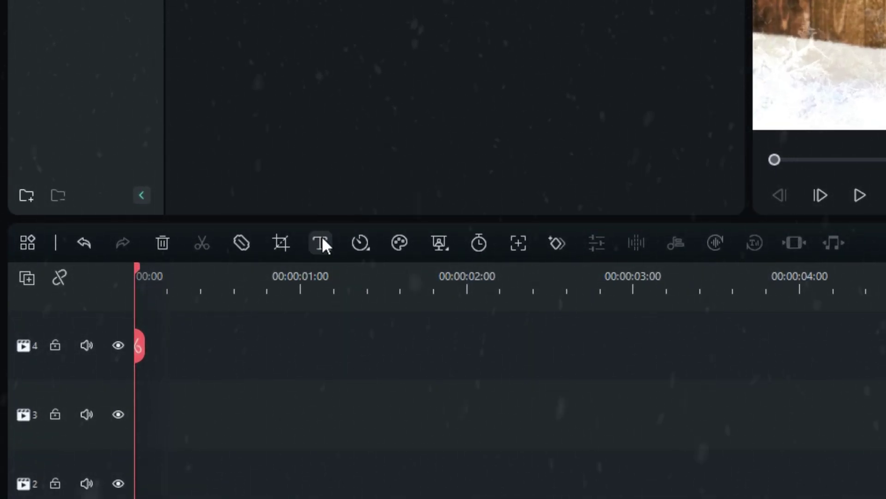
{"action": "mouse_move", "coordinate": [322, 236]}
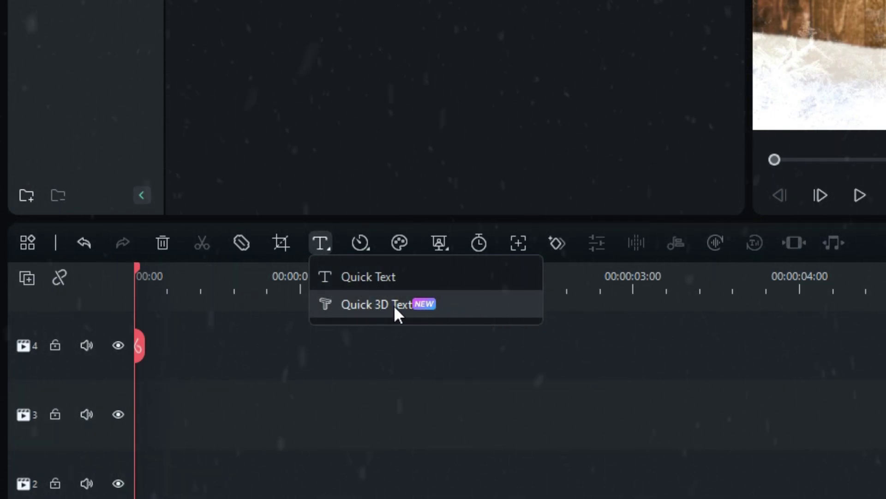
{"action": "left_click", "coordinate": [447, 308]}
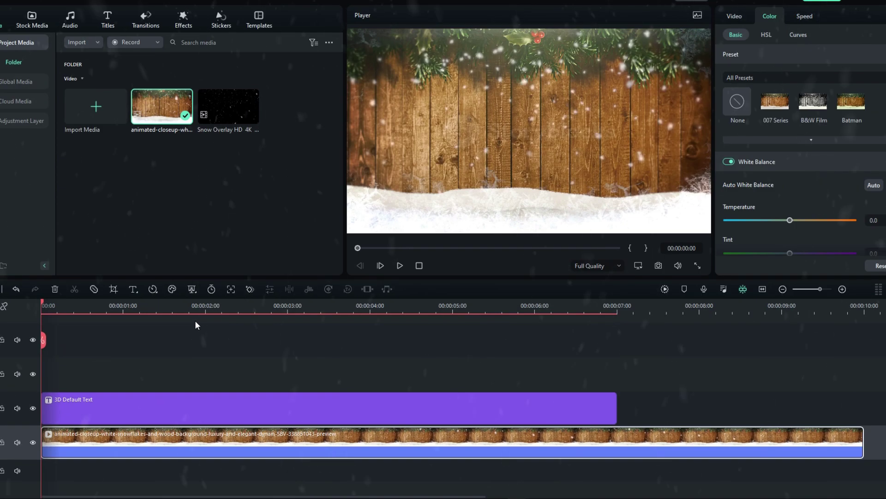
Step: Stretch the 3D Hello text clip to 10 seconds and scrub to preview it over the fence
{"action": "left_click", "coordinate": [181, 396]}
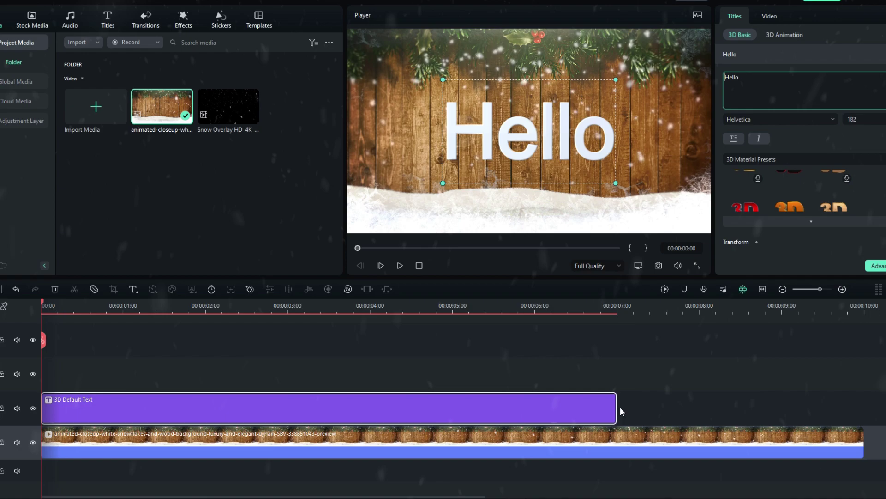
{"action": "left_click_drag", "start_coordinate": [622, 406], "coordinate": [862, 406]}
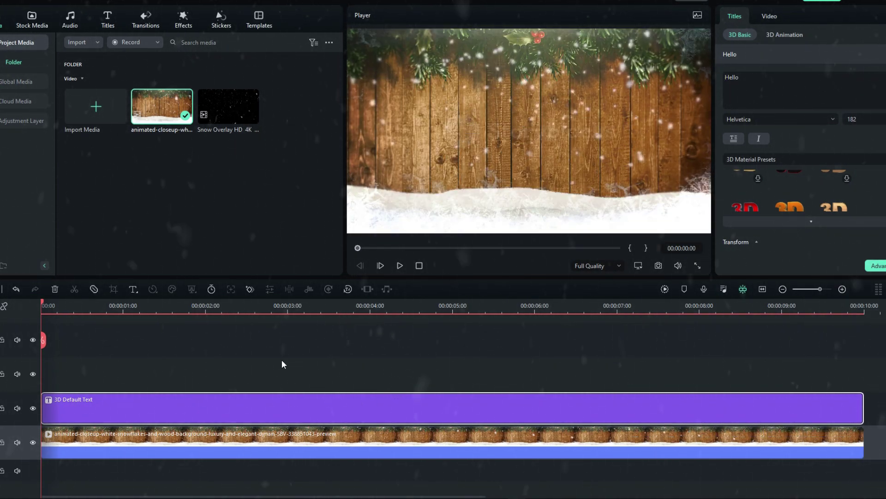
{"action": "left_click_drag", "start_coordinate": [234, 310], "coordinate": [230, 341]}
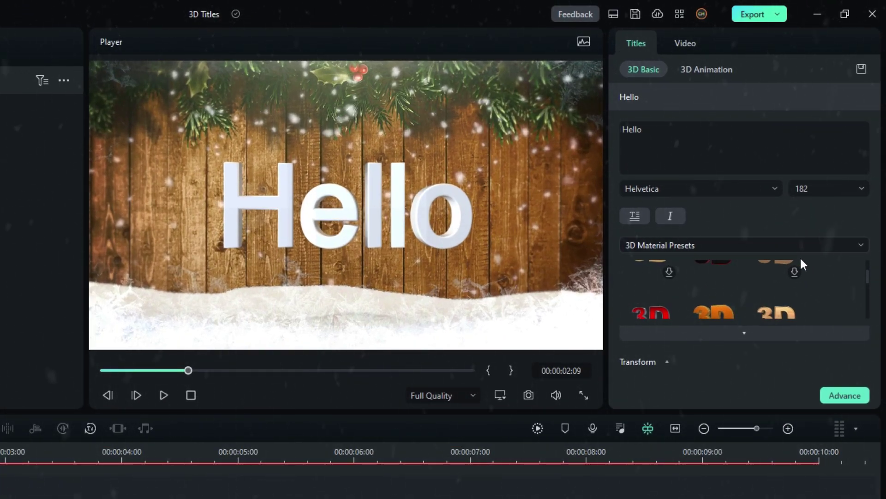
Step: Open the Advanced Text Edit window full screen and scrub through the Hello animation
{"action": "left_click", "coordinate": [846, 390]}
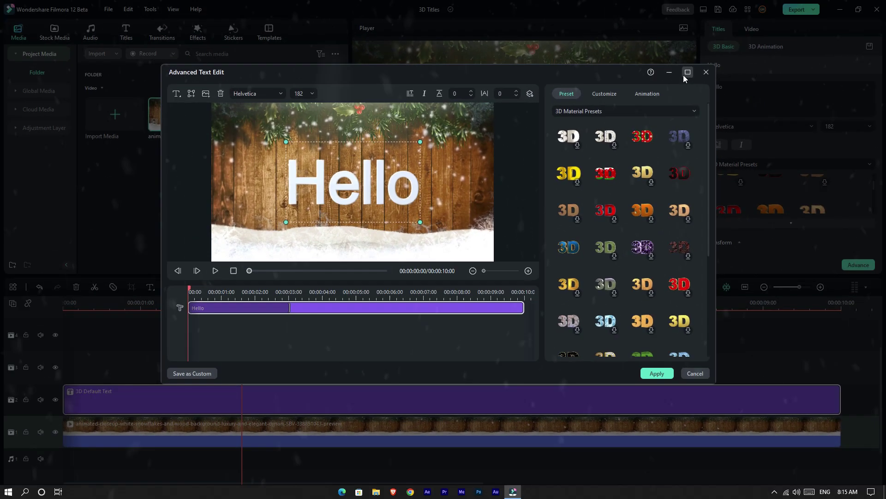
{"action": "left_click", "coordinate": [685, 74]}
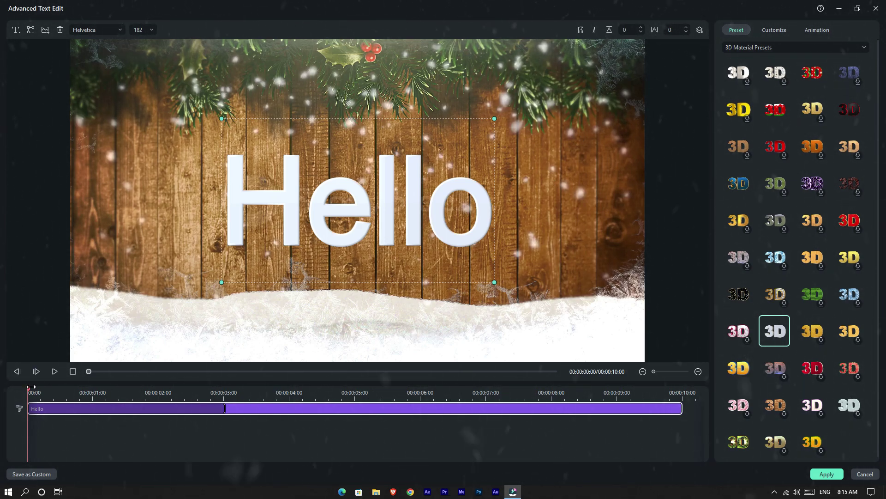
{"action": "left_click_drag", "start_coordinate": [31, 391], "coordinate": [260, 391]}
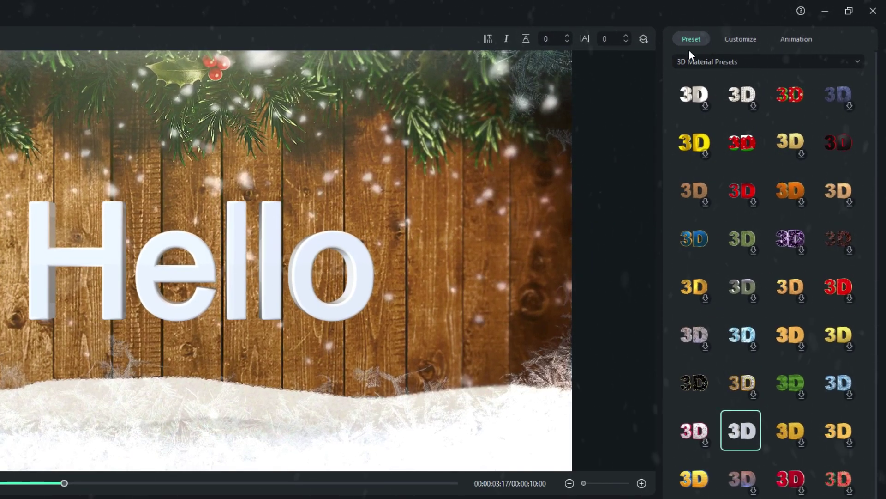
{"action": "left_click", "coordinate": [699, 62]}
{"action": "left_click", "coordinate": [729, 62]}
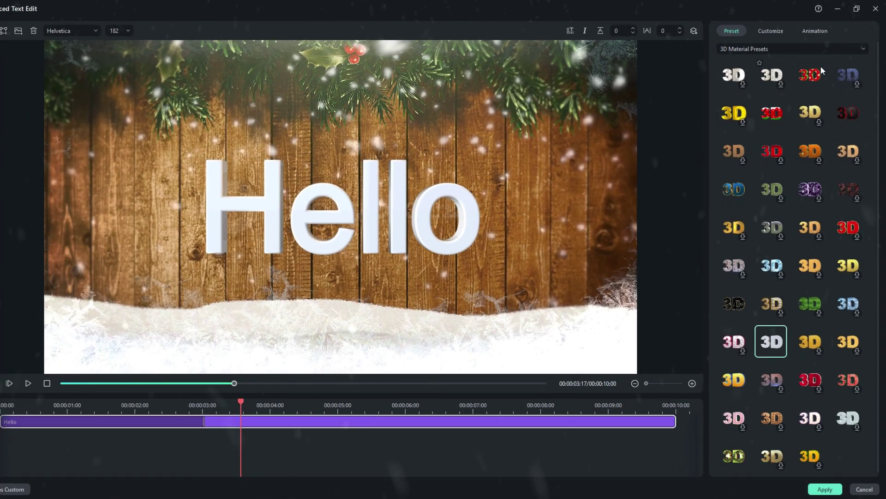
Step: Try several 3D material presets and apply the red-and-green Christmas snowflake material
{"action": "left_click", "coordinate": [851, 112]}
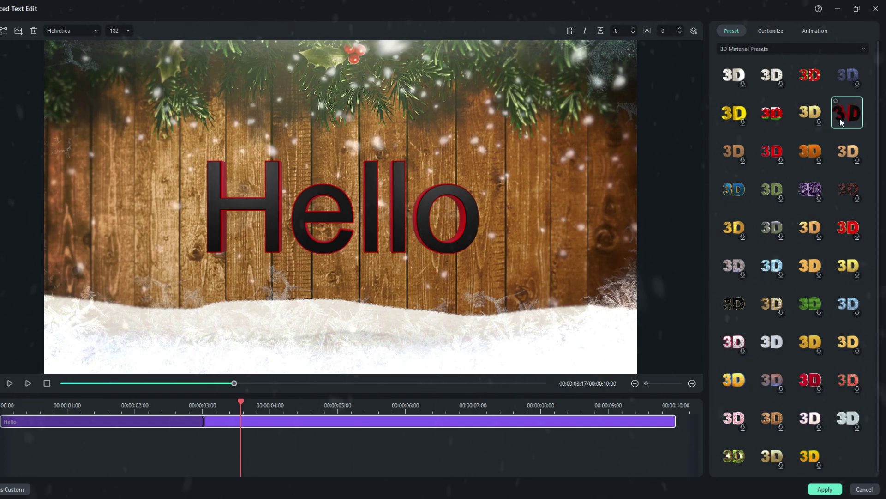
{"action": "left_click", "coordinate": [737, 194]}
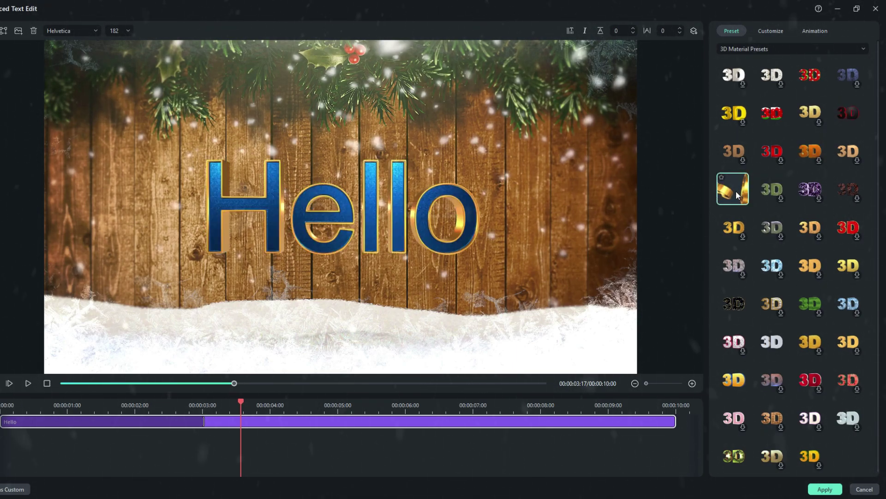
{"action": "left_click_drag", "start_coordinate": [4, 407], "coordinate": [26, 406]}
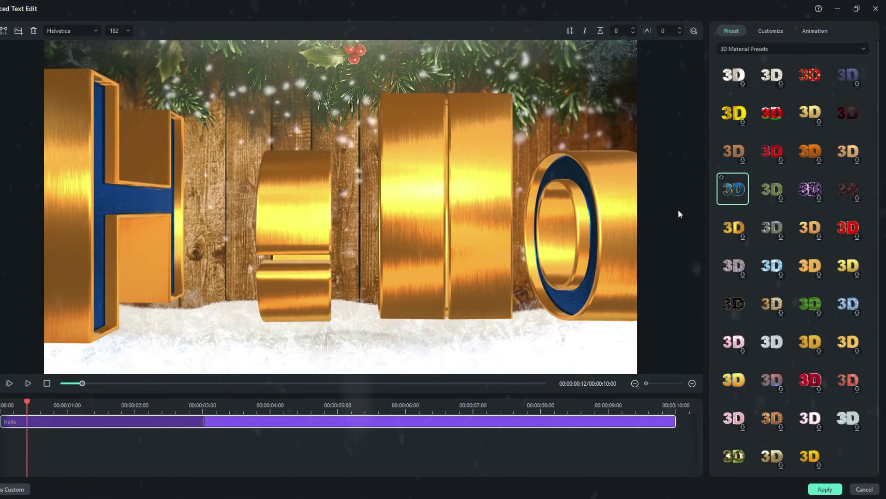
{"action": "left_click", "coordinate": [770, 118]}
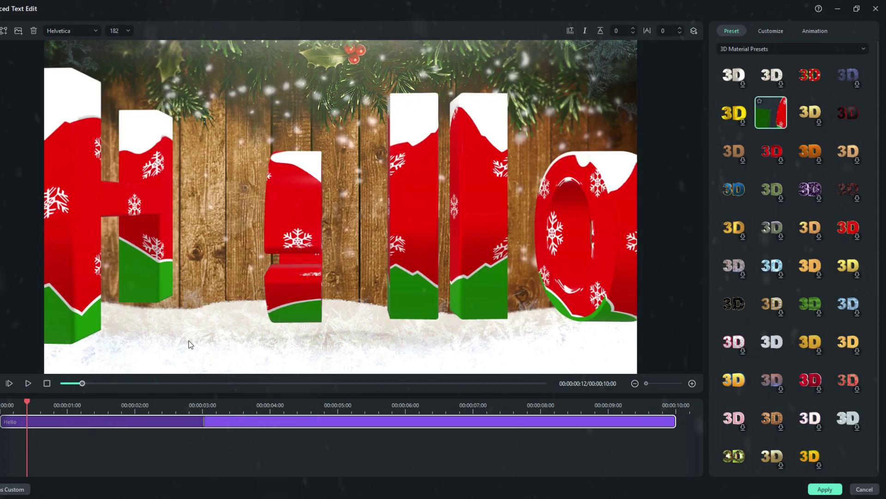
{"action": "left_click_drag", "start_coordinate": [27, 404], "coordinate": [79, 405]}
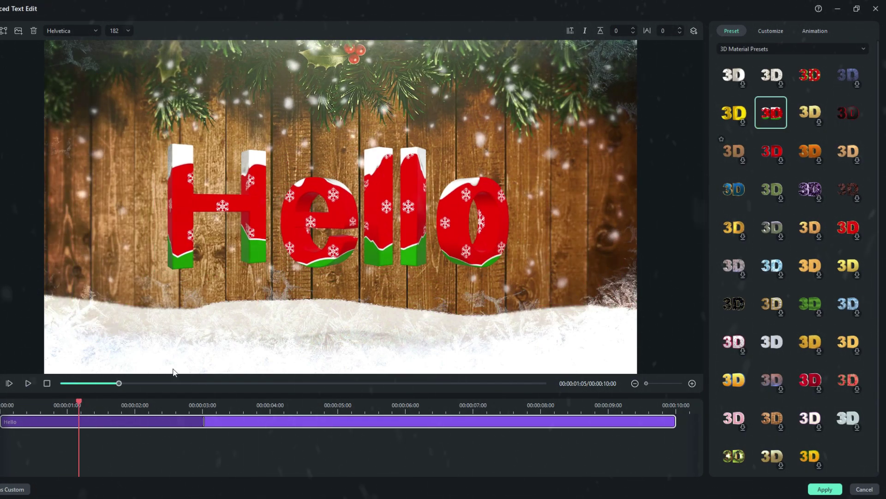
{"action": "left_click", "coordinate": [729, 308]}
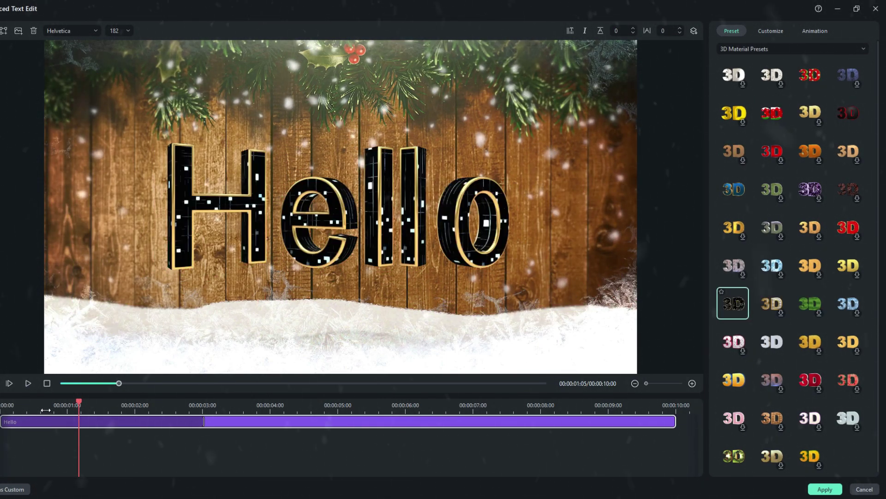
{"action": "left_click_drag", "start_coordinate": [79, 406], "coordinate": [300, 406]}
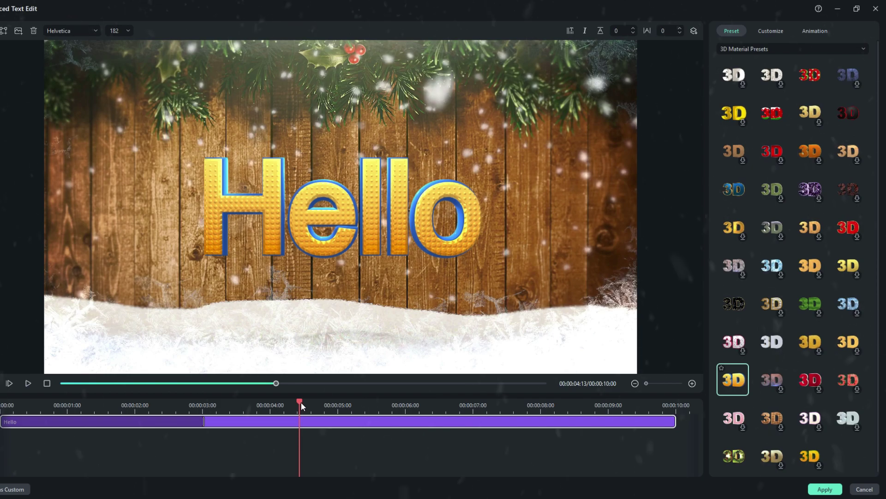
{"action": "left_click_drag", "start_coordinate": [301, 402], "coordinate": [171, 406]}
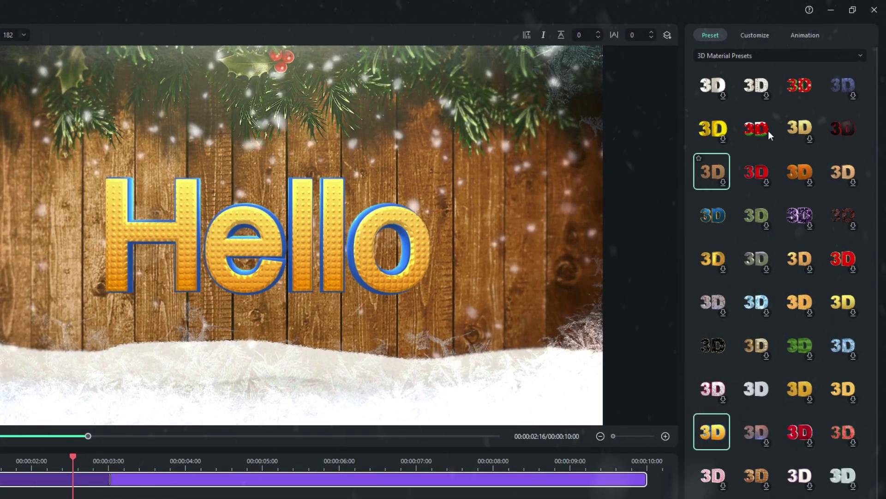
{"action": "left_click", "coordinate": [766, 132]}
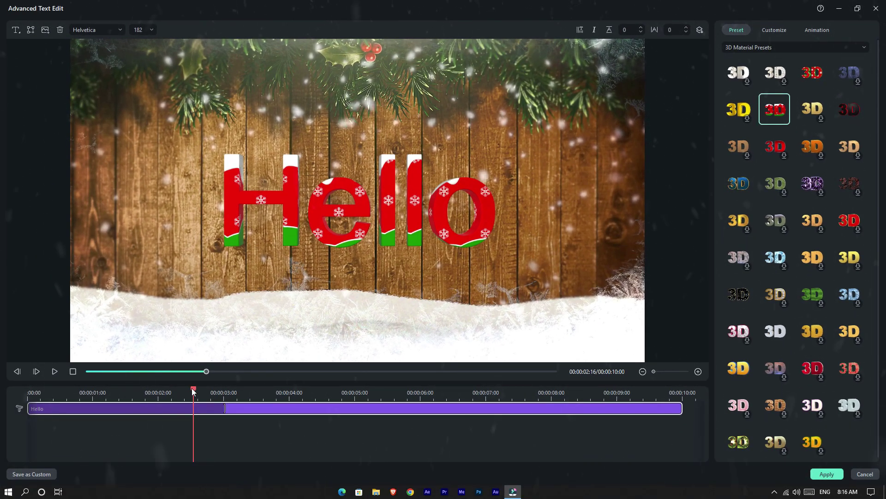
{"action": "mouse_move", "coordinate": [194, 400]}
{"action": "left_mouse_down"}
{"action": "mouse_move", "coordinate": [34, 400]}
{"action": "mouse_move", "coordinate": [192, 392]}
{"action": "left_mouse_up"}
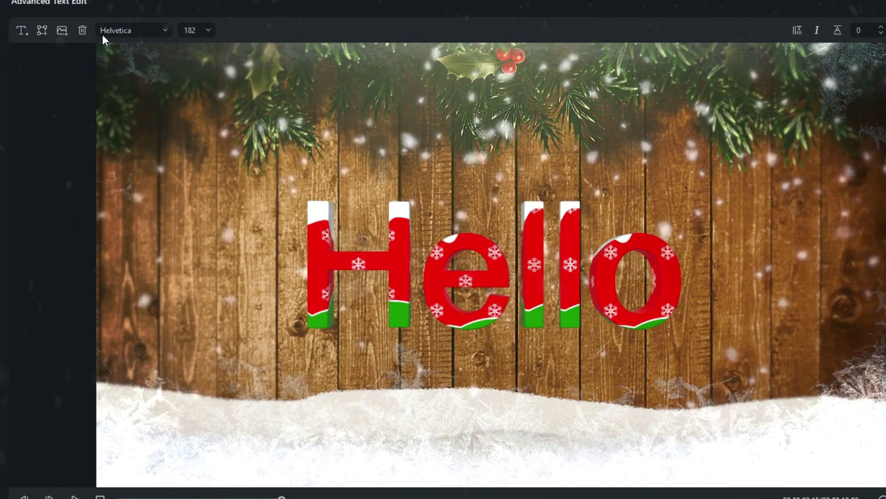
Step: Switch the font to Source Sans Pro Black and replace Hello with 'MERRY' / 'CHRISTMAS' on two lines
{"action": "left_click", "coordinate": [128, 30]}
{"action": "scroll", "coordinate": [147, 74], "scroll_direction": "up", "scroll_amount": 5}
{"action": "left_click", "coordinate": [148, 92]}
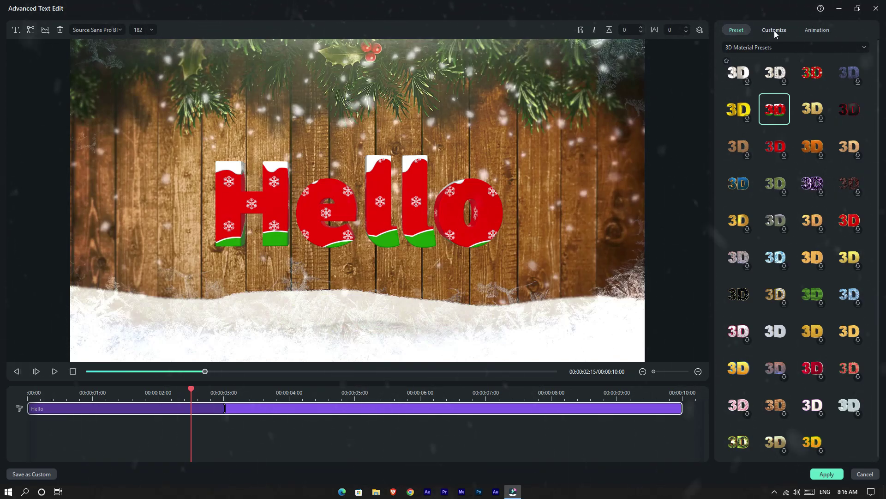
{"action": "left_click", "coordinate": [775, 30]}
{"action": "key", "text": "ctrl+a"}
{"action": "type", "text": "MERRY"}
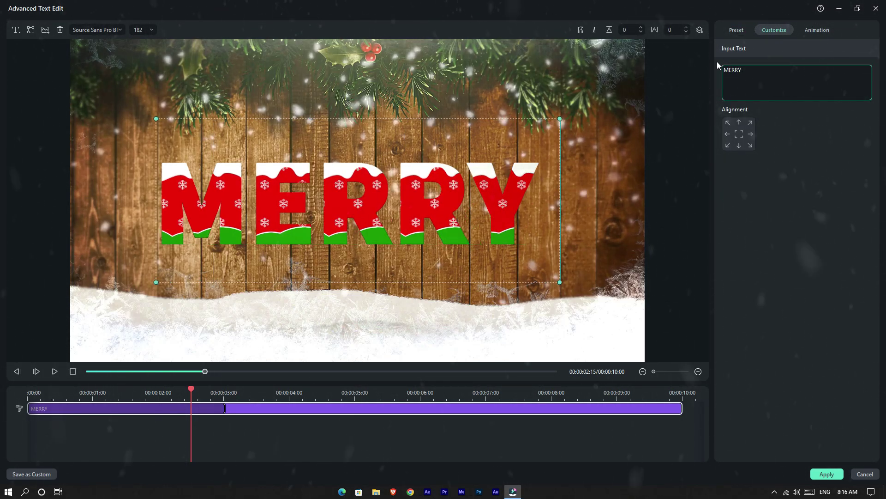
{"action": "key", "text": "Return"}
{"action": "type", "text": "CHRISTMAS"}
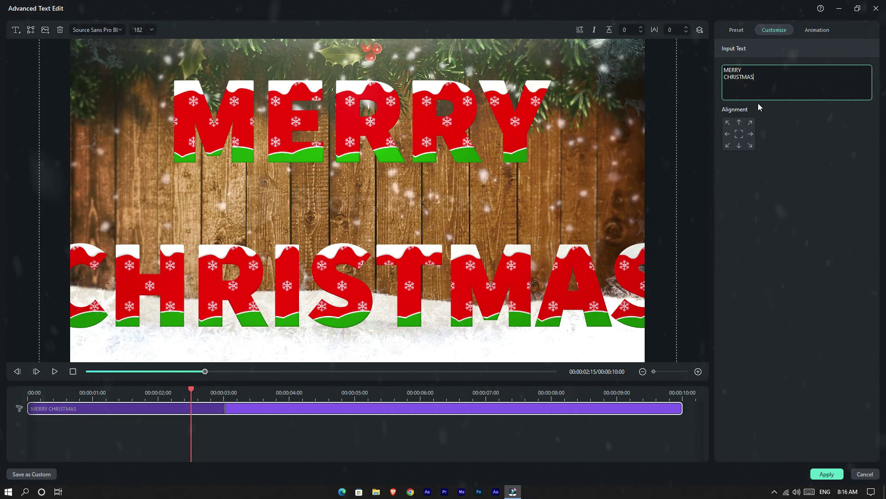
Step: Centre the title, set font size 125, nudge it higher, and preview playback
{"action": "left_click", "coordinate": [727, 134]}
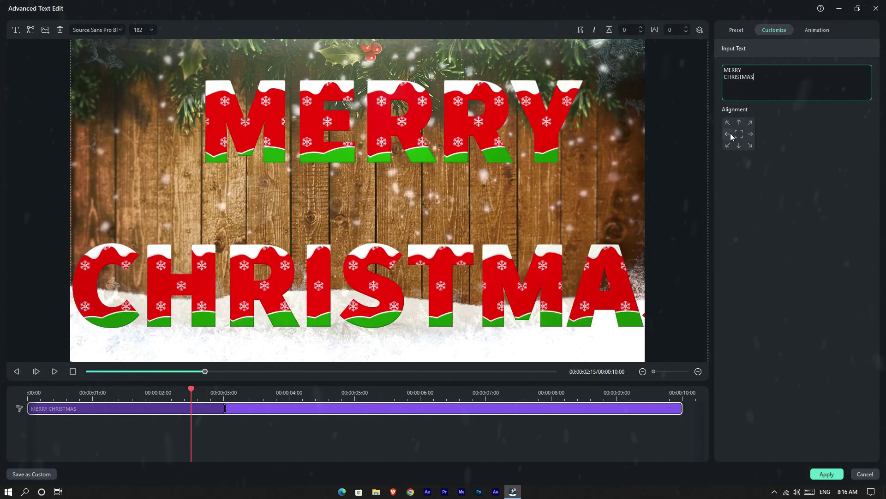
{"action": "left_click", "coordinate": [739, 135]}
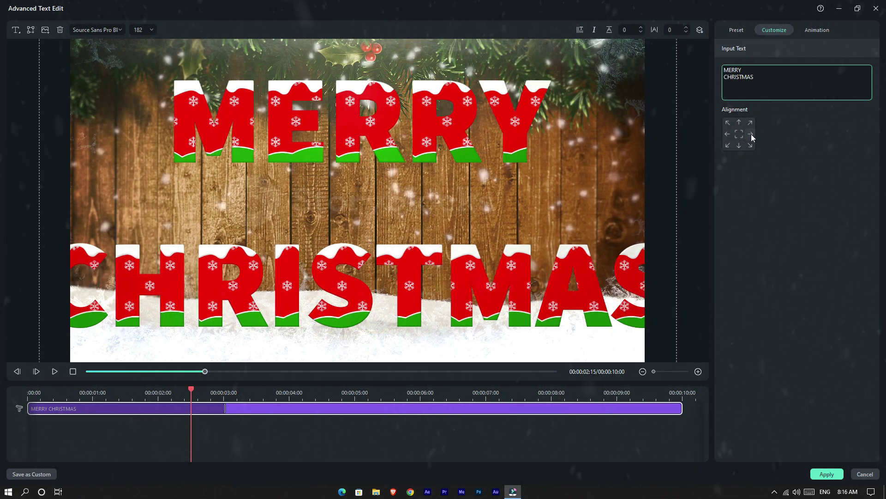
{"action": "double_click", "coordinate": [144, 29]}
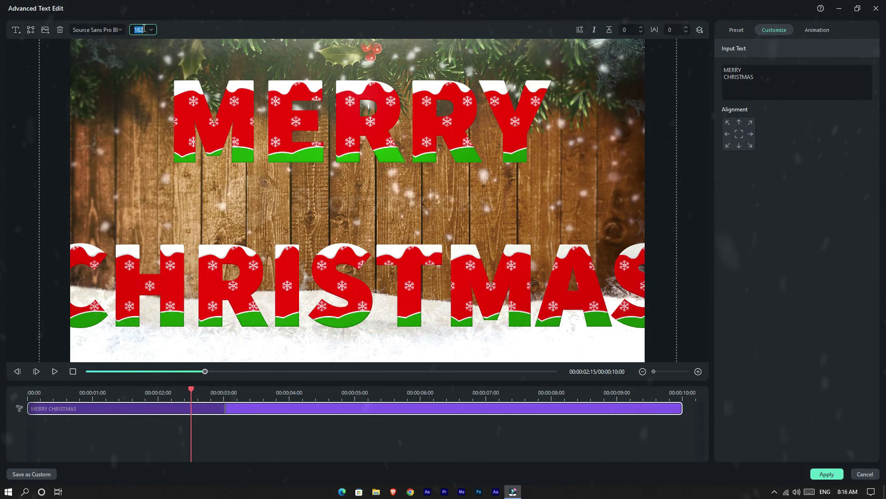
{"action": "type", "text": "125"}
{"action": "key", "text": "Return"}
{"action": "scroll", "coordinate": [628, 30], "scroll_direction": "down", "scroll_amount": 10}
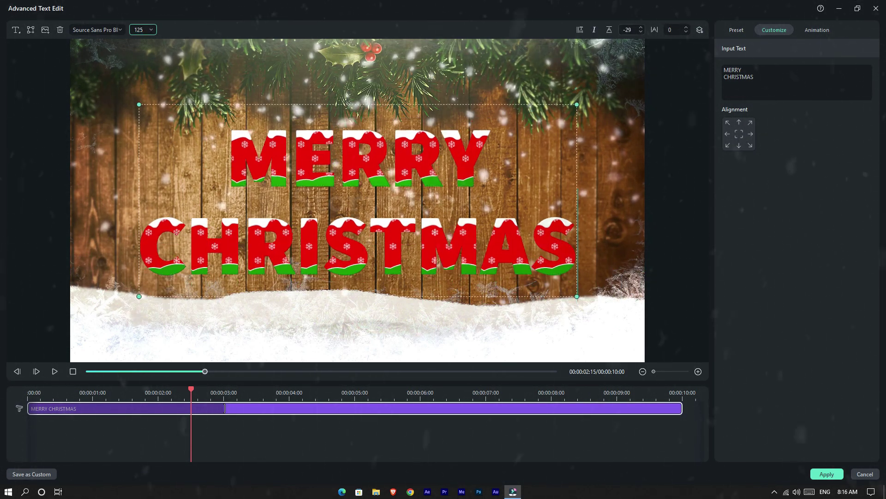
{"action": "scroll", "coordinate": [139, 29], "scroll_direction": "up", "scroll_amount": 5}
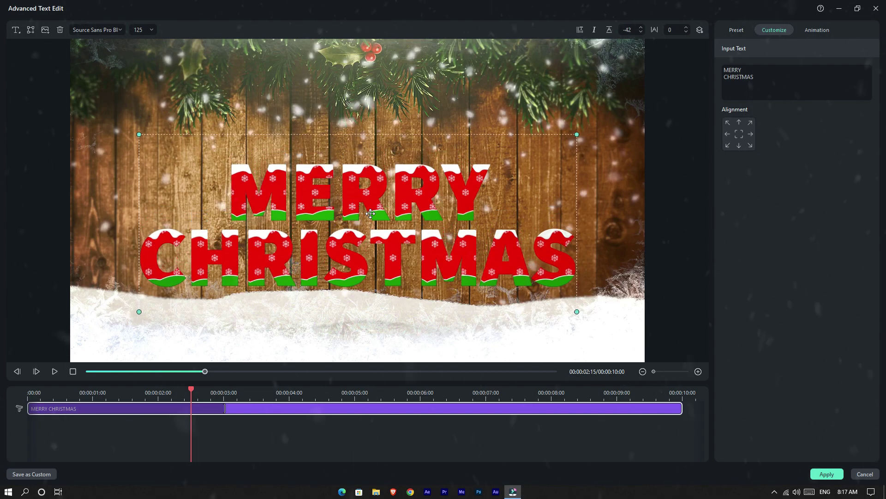
{"action": "left_click_drag", "start_coordinate": [406, 288], "coordinate": [378, 283]}
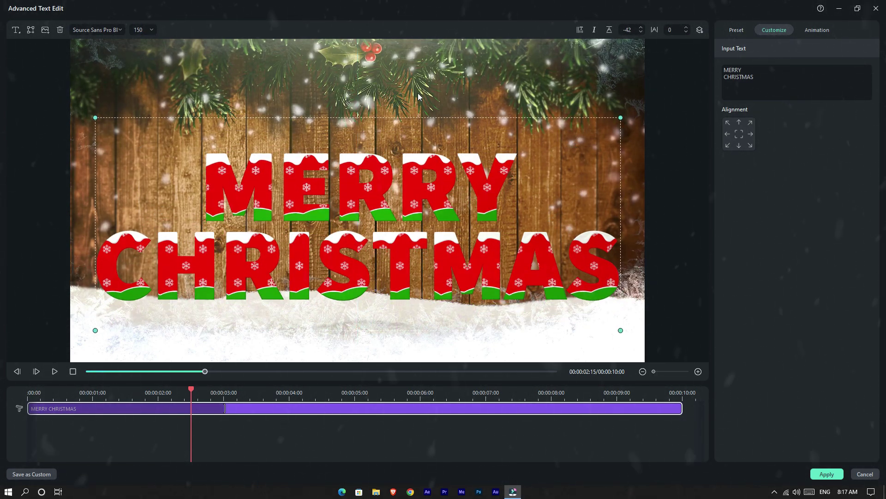
{"action": "left_click", "coordinate": [54, 371]}
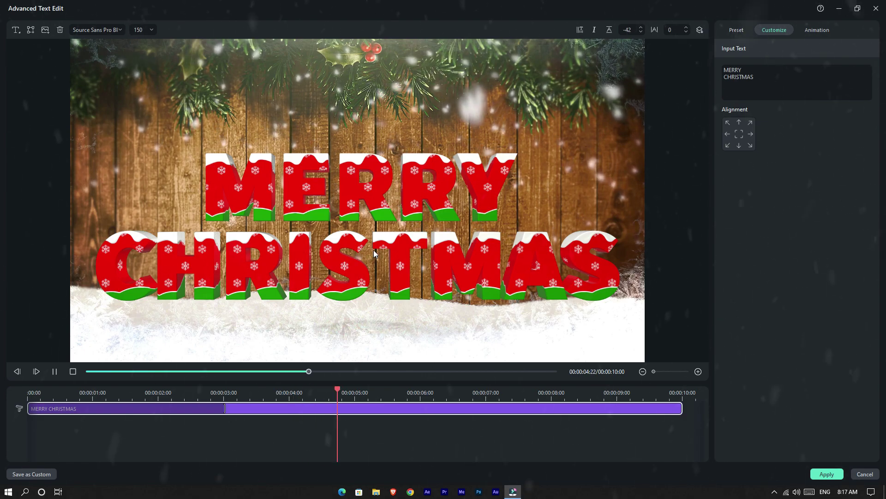
{"action": "key", "text": "space"}
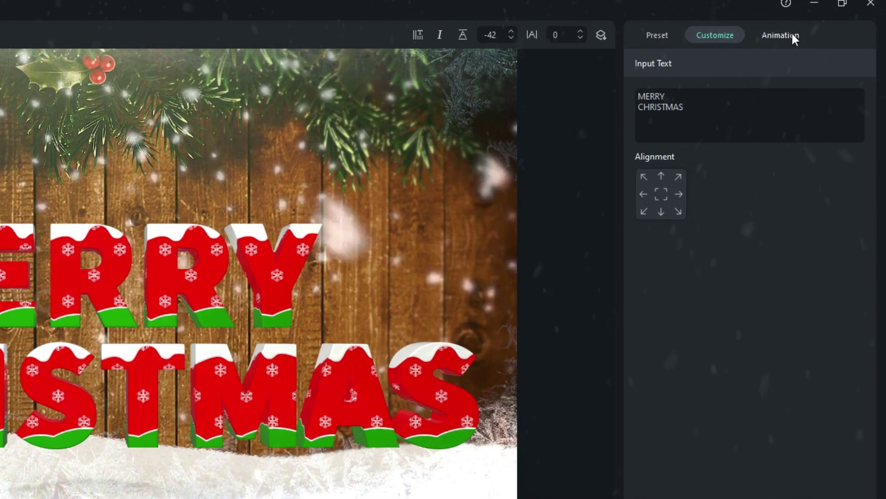
Step: Try several intro animation presets and settle on Character Shuffle In
{"action": "left_click", "coordinate": [792, 35]}
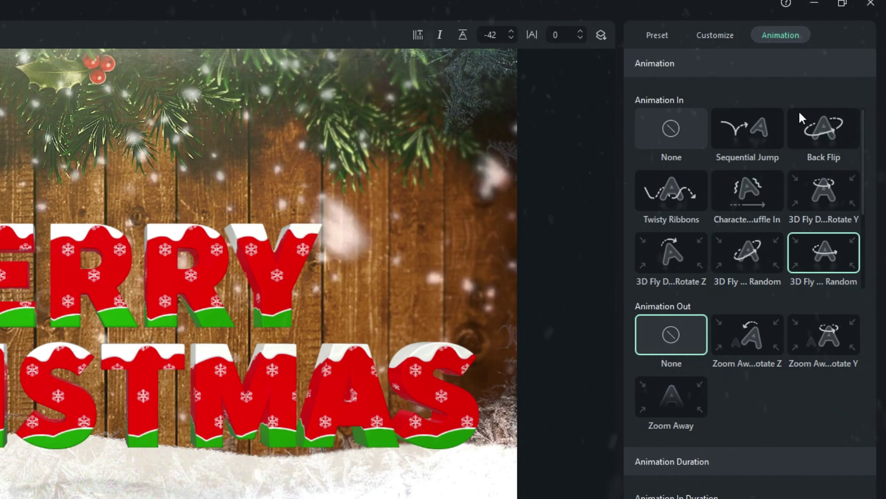
{"action": "left_click", "coordinate": [744, 124]}
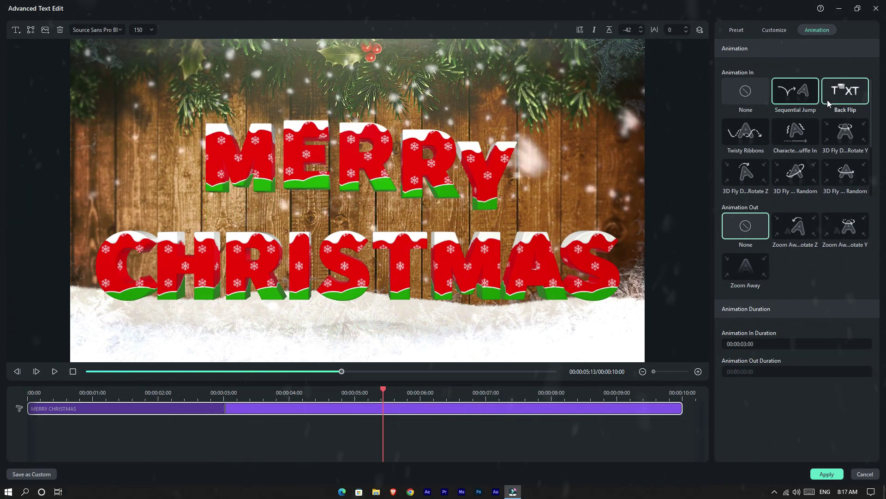
{"action": "left_click", "coordinate": [827, 99]}
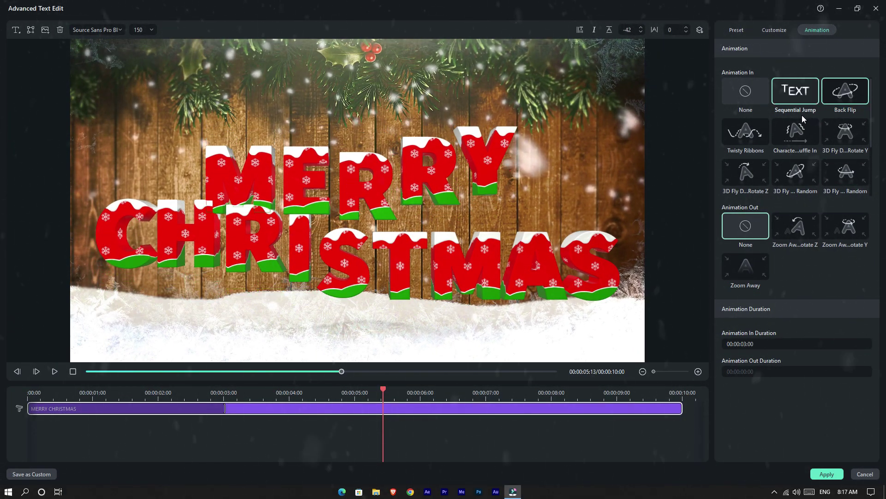
{"action": "left_click", "coordinate": [752, 131]}
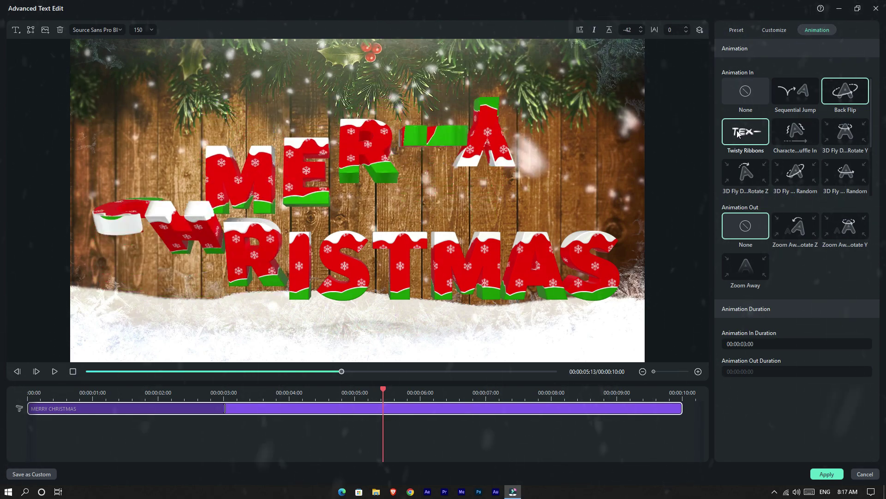
{"action": "left_click", "coordinate": [795, 134]}
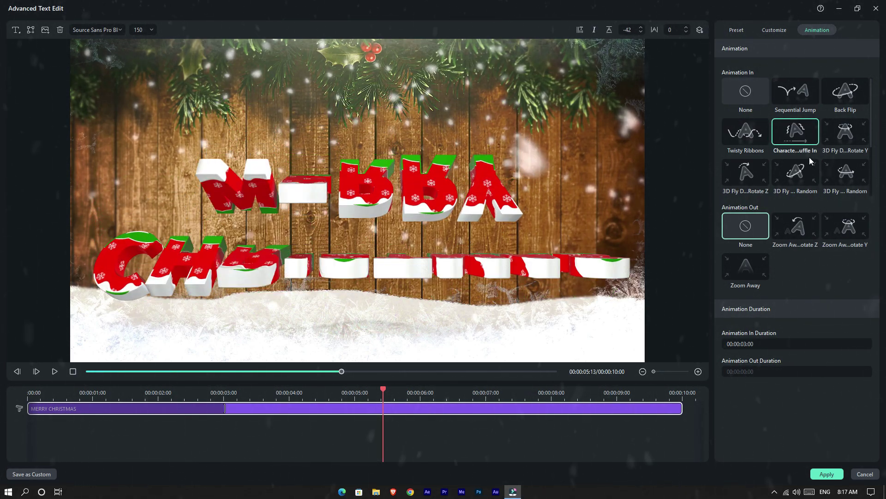
{"action": "left_click", "coordinate": [849, 139]}
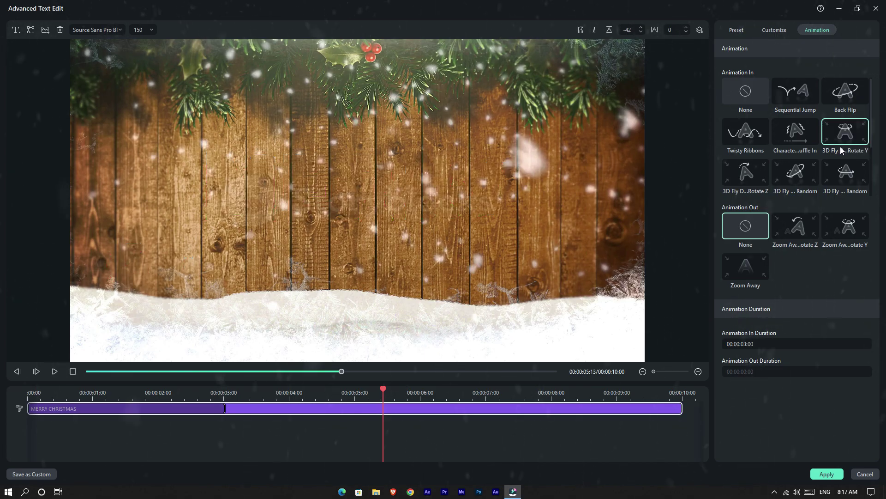
{"action": "scroll", "coordinate": [840, 157], "scroll_direction": "down", "scroll_amount": 2}
{"action": "left_click", "coordinate": [840, 157]}
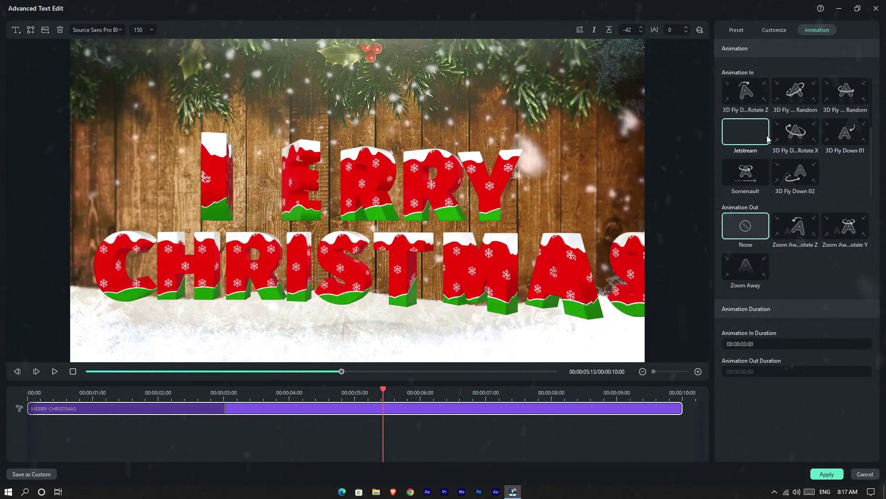
{"action": "left_click", "coordinate": [755, 136]}
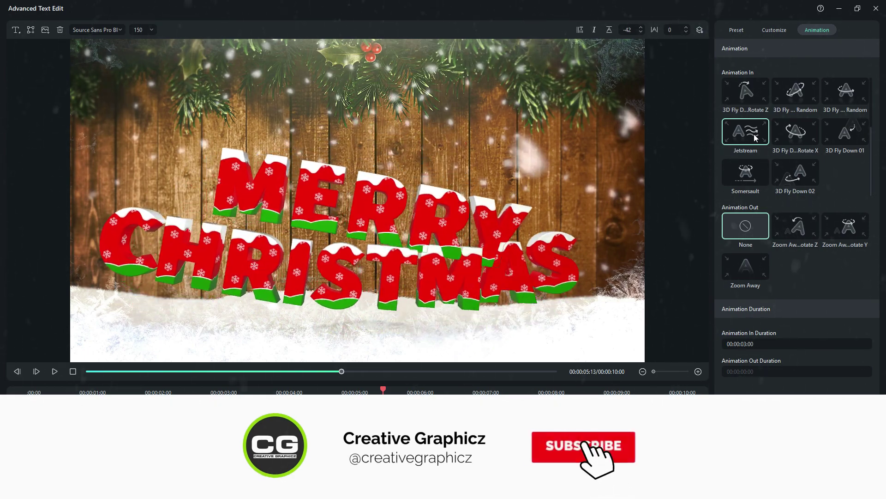
{"action": "scroll", "coordinate": [824, 155], "scroll_direction": "up", "scroll_amount": 2}
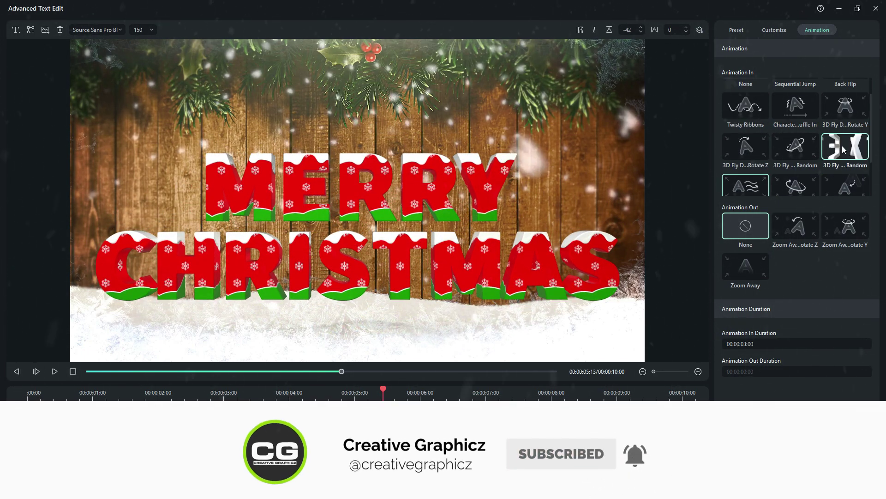
{"action": "left_click", "coordinate": [806, 111]}
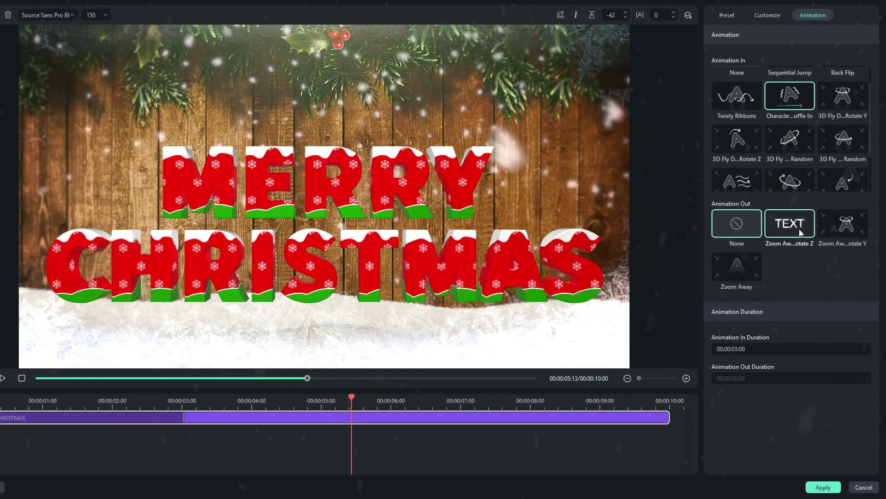
Step: Try zoom-away exit animations, then set Animation Out to None
{"action": "left_click", "coordinate": [792, 227]}
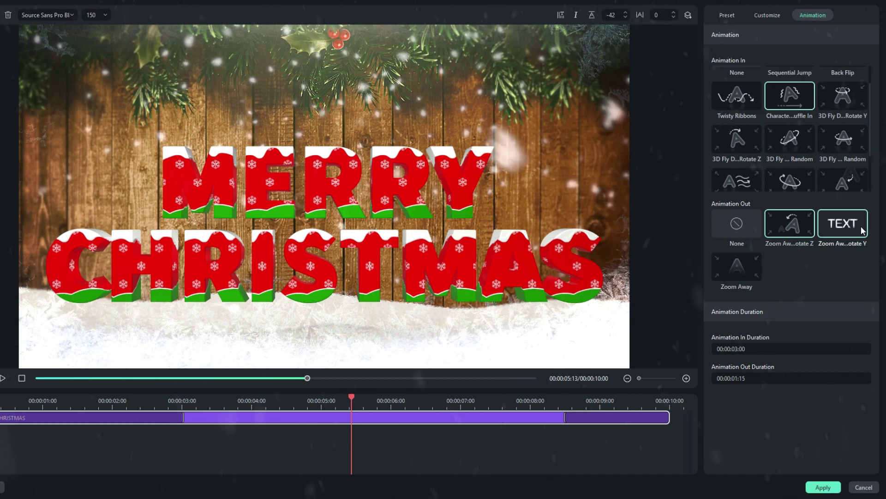
{"action": "left_click", "coordinate": [844, 231]}
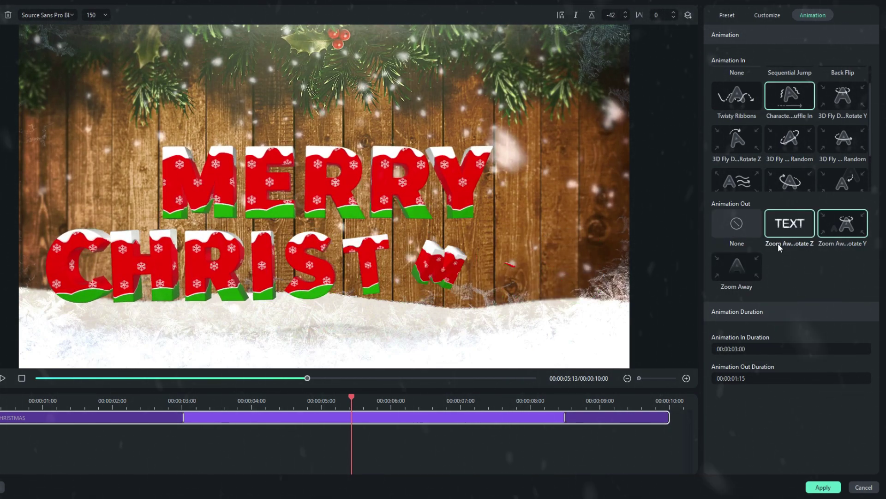
{"action": "left_click", "coordinate": [744, 212]}
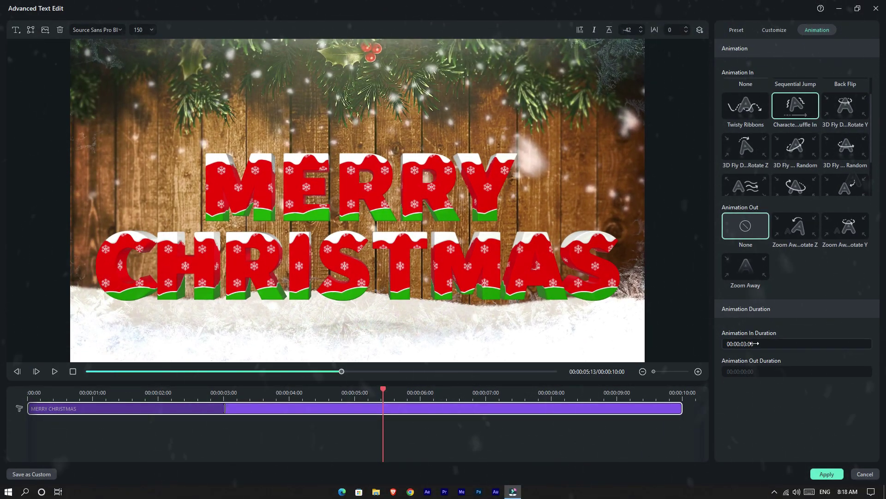
Step: Set the Animation In duration to 00:00:03:00 and play the preview to check the shuffle
{"action": "left_click_drag", "start_coordinate": [796, 344], "coordinate": [770, 344]}
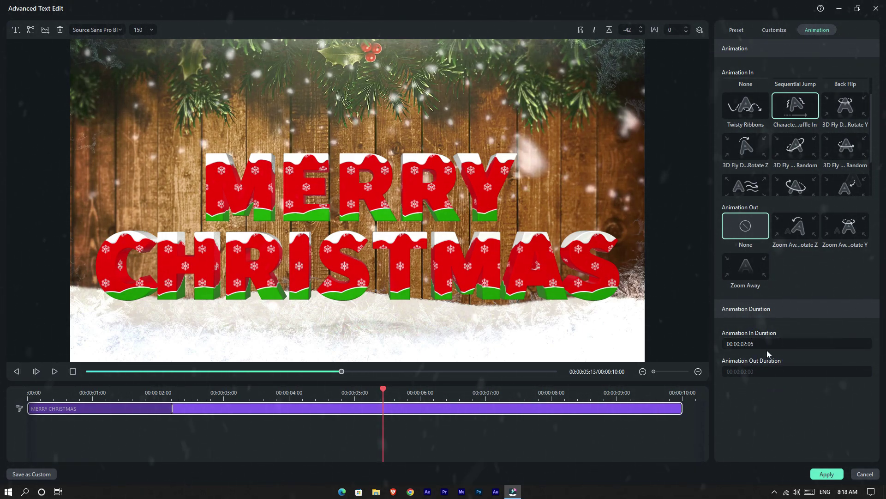
{"action": "left_click", "coordinate": [752, 344]}
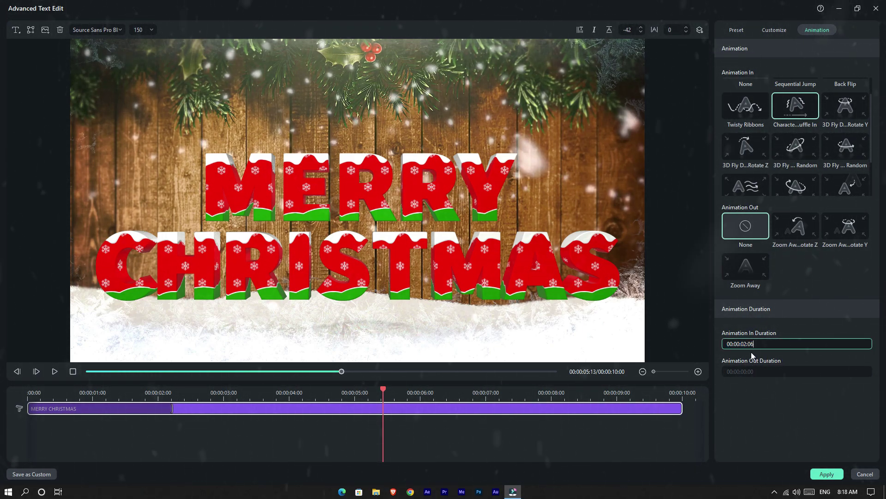
{"action": "key", "text": "BackSpace"}
{"action": "type", "text": "3"}
{"action": "left_click", "coordinate": [502, 419]}
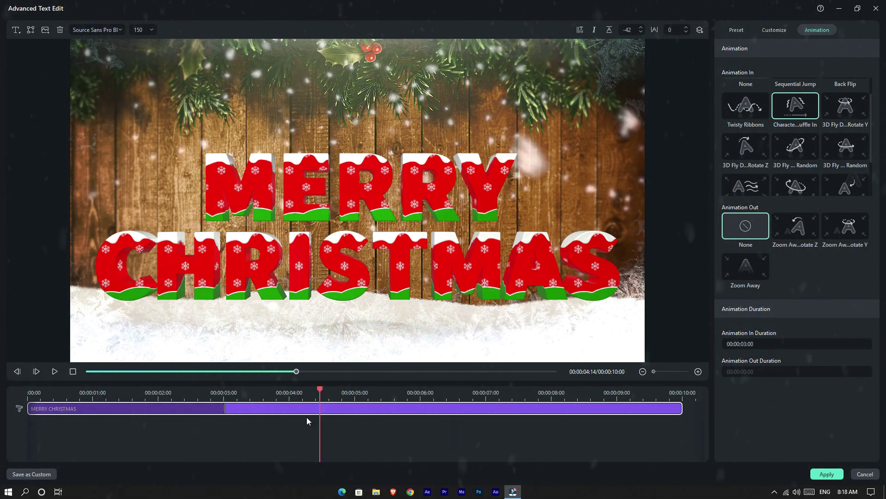
{"action": "key", "text": "space"}
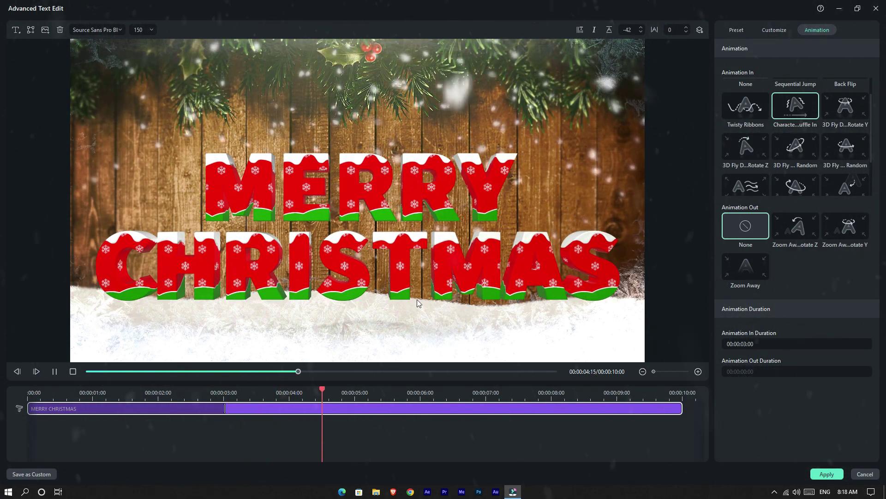
{"action": "key", "text": "space"}
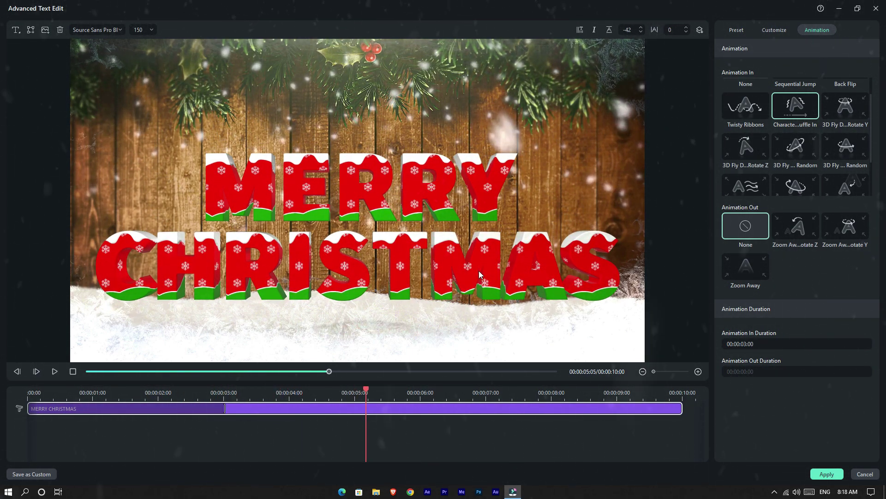
Step: Apply the text edits and play the title animation on the timeline
{"action": "left_click", "coordinate": [824, 472]}
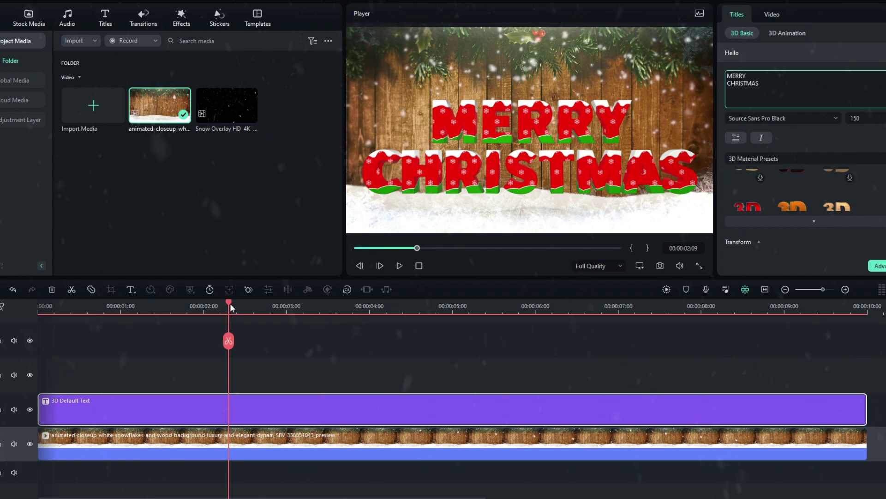
{"action": "left_click_drag", "start_coordinate": [229, 303], "coordinate": [55, 319]}
{"action": "key", "text": "space"}
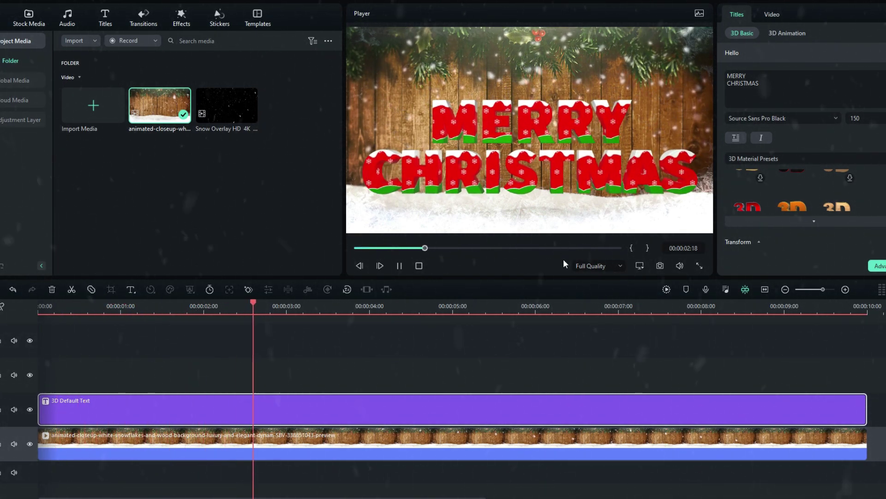
{"action": "key", "text": "space"}
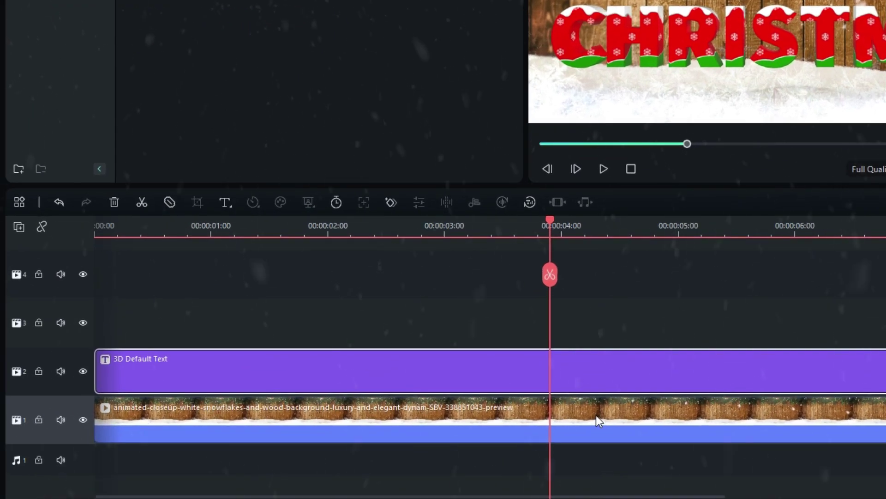
Step: Paste a copy of the wooden-fence background clip onto track 3 at the start
{"action": "left_click", "coordinate": [398, 449]}
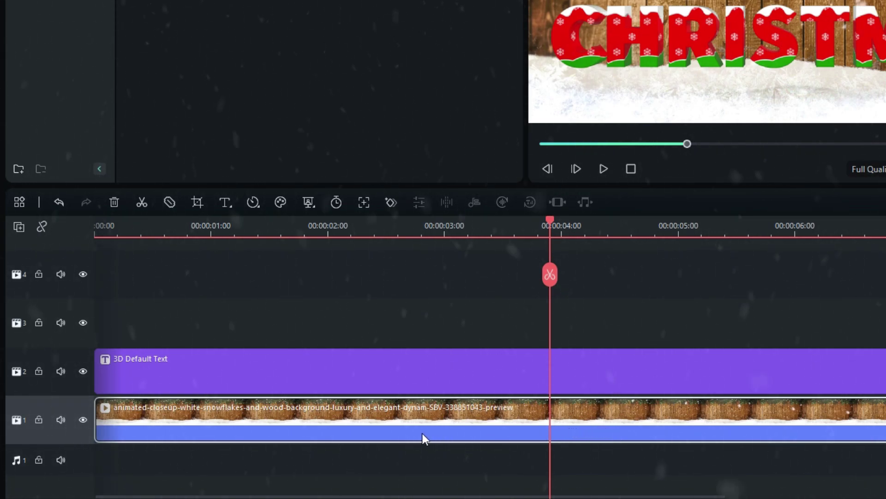
{"action": "left_click", "coordinate": [61, 311]}
{"action": "left_click", "coordinate": [152, 219]}
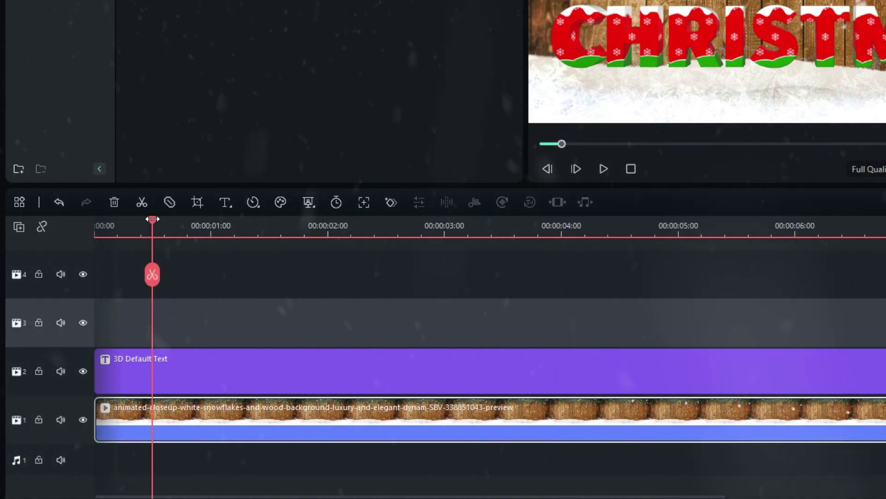
{"action": "left_click_drag", "start_coordinate": [152, 219], "coordinate": [87, 224]}
{"action": "key", "text": "ctrl+v"}
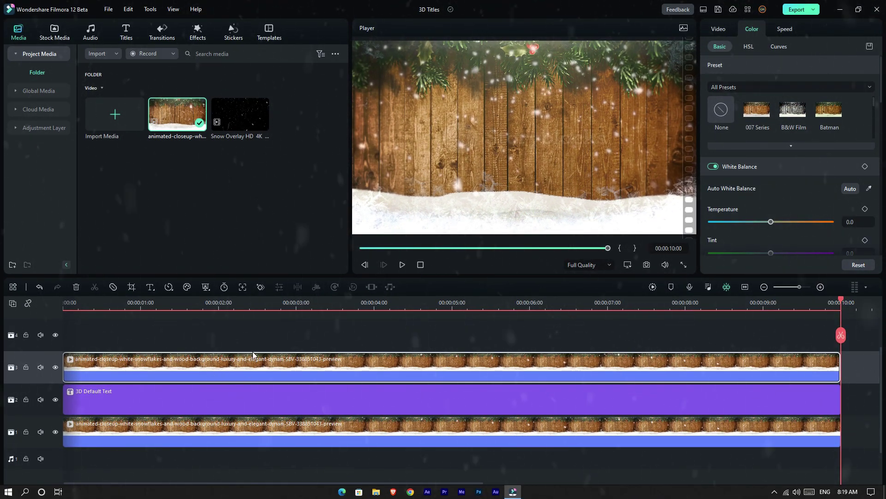
Step: Hide the title track and the original background track
{"action": "left_click_drag", "start_coordinate": [248, 305], "coordinate": [226, 311]}
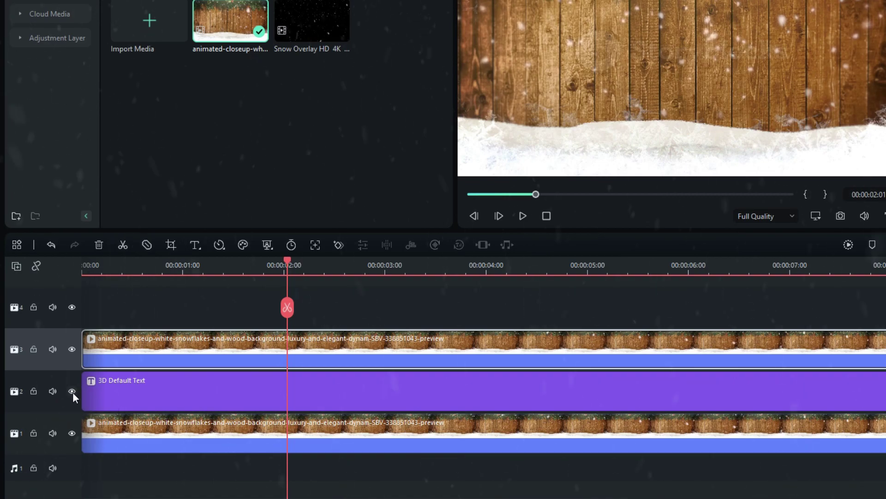
{"action": "left_click", "coordinate": [56, 399]}
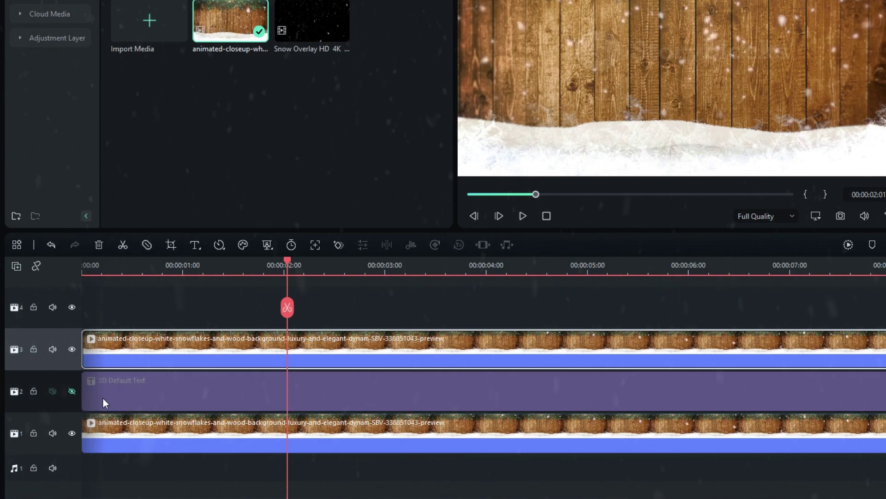
{"action": "left_click", "coordinate": [72, 431]}
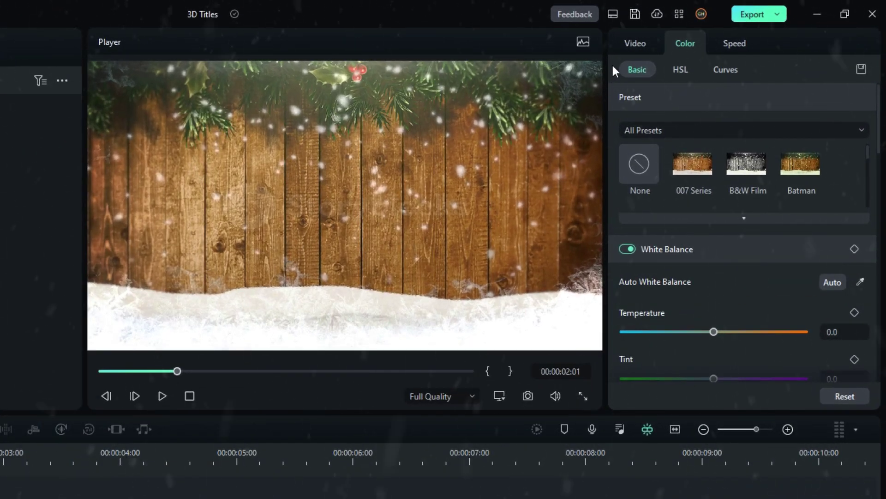
Step: Add a Draw Mask to the top fence clip from the Video tab's Mask options
{"action": "left_click", "coordinate": [714, 28]}
{"action": "scroll", "coordinate": [641, 120], "scroll_direction": "up", "scroll_amount": 3}
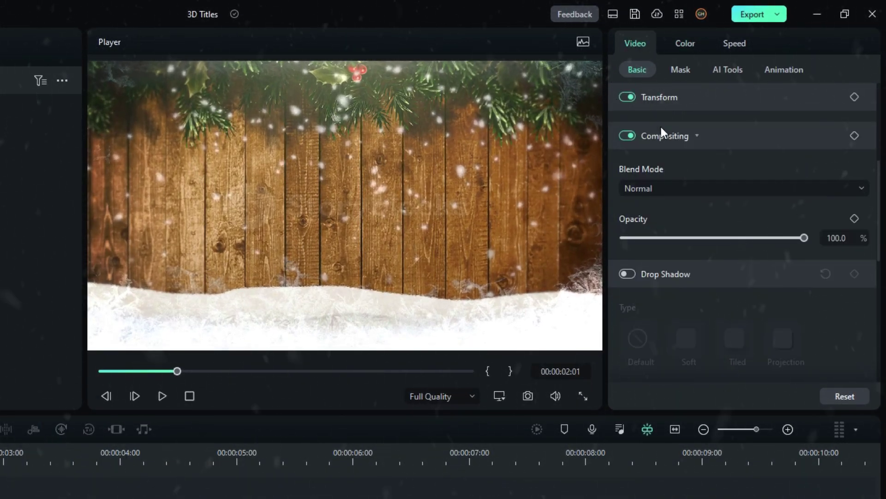
{"action": "left_click", "coordinate": [679, 69]}
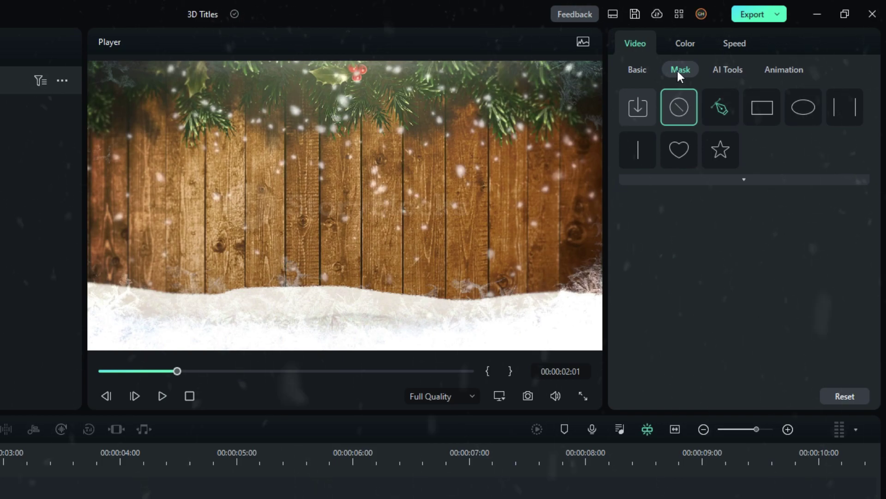
{"action": "left_click", "coordinate": [719, 104]}
{"action": "scroll", "coordinate": [670, 164], "scroll_direction": "up", "scroll_amount": 2}
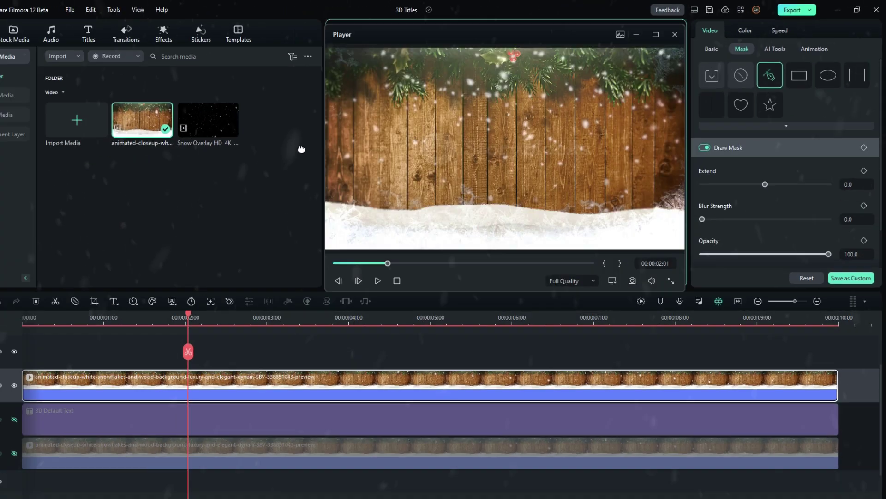
Step: Enlarge the preview and trace a closed mask along the snowbank's top edge
{"action": "left_click_drag", "start_coordinate": [363, 50], "coordinate": [213, 170]}
{"action": "left_click", "coordinate": [343, 168]}
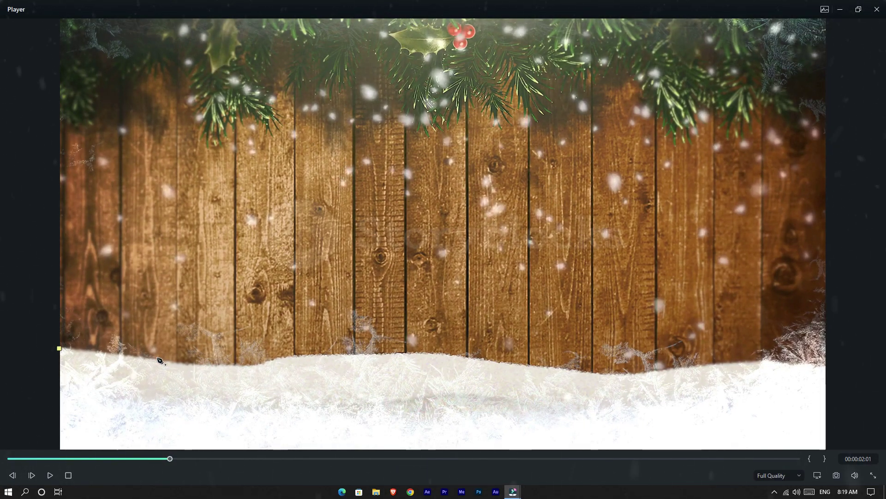
{"action": "left_click", "coordinate": [270, 361]}
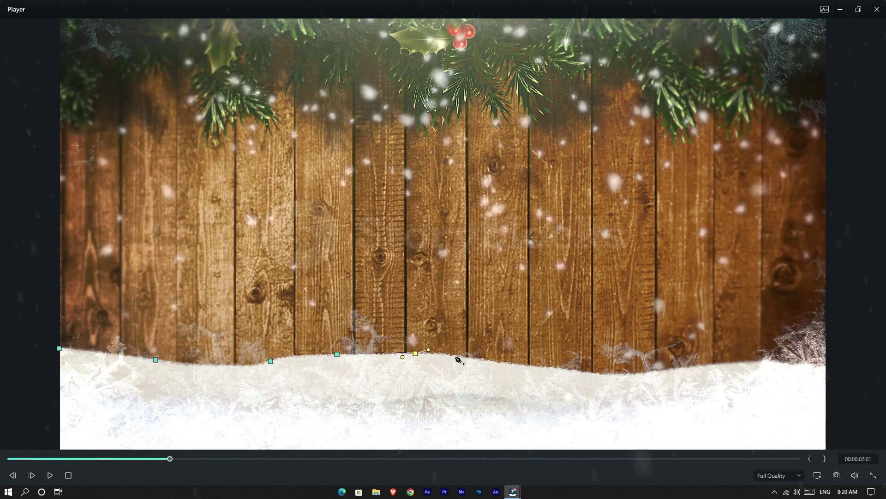
{"action": "left_click", "coordinate": [483, 361]}
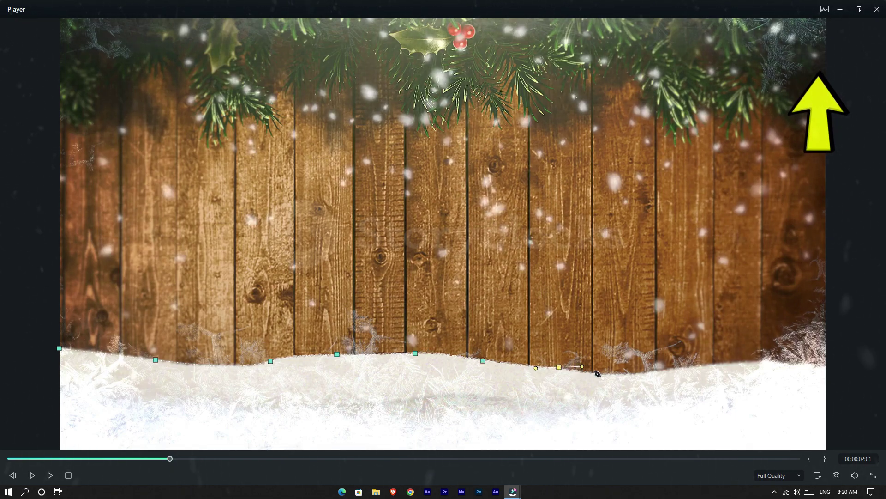
{"action": "left_click_drag", "start_coordinate": [666, 378], "coordinate": [633, 374]}
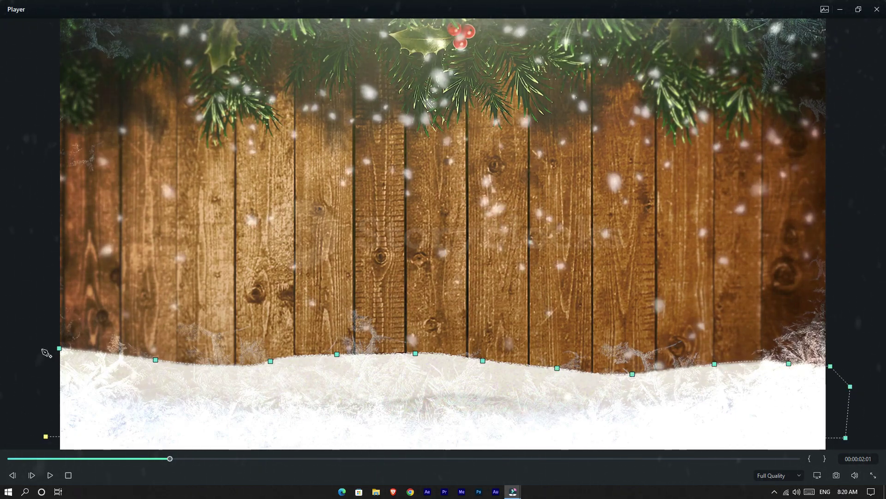
{"action": "left_click", "coordinate": [60, 348]}
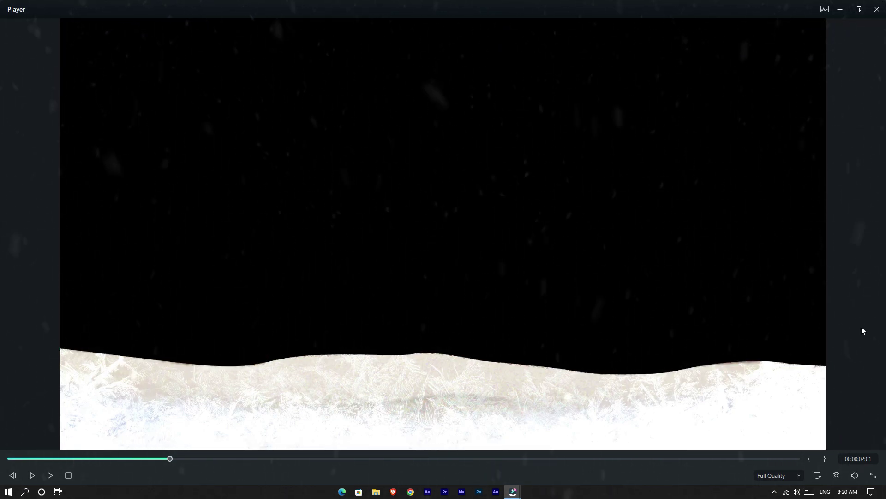
Step: Unhide the title and original background tracks and play the composition from the start
{"action": "key", "text": "Escape"}
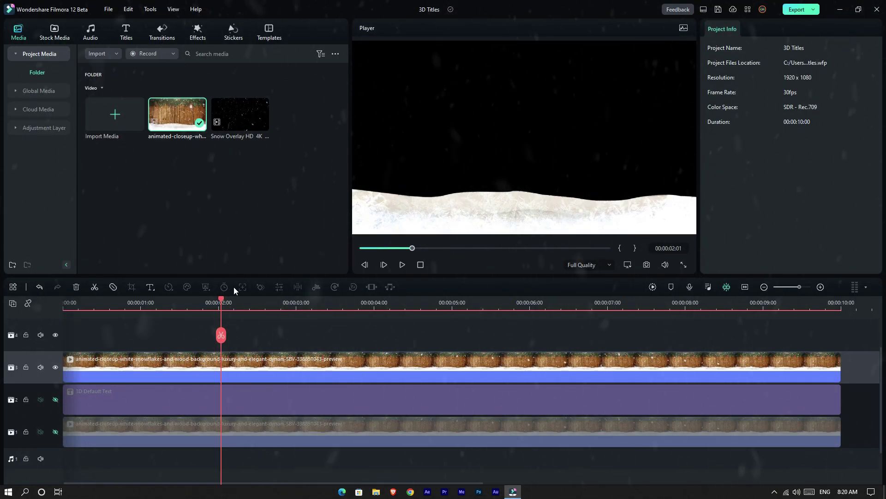
{"action": "left_click_drag", "start_coordinate": [221, 299], "coordinate": [176, 298]}
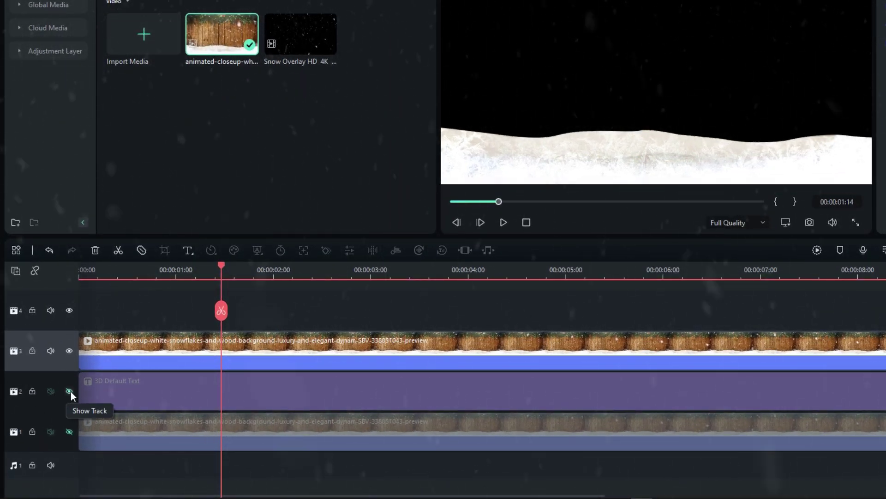
{"action": "left_click", "coordinate": [55, 399]}
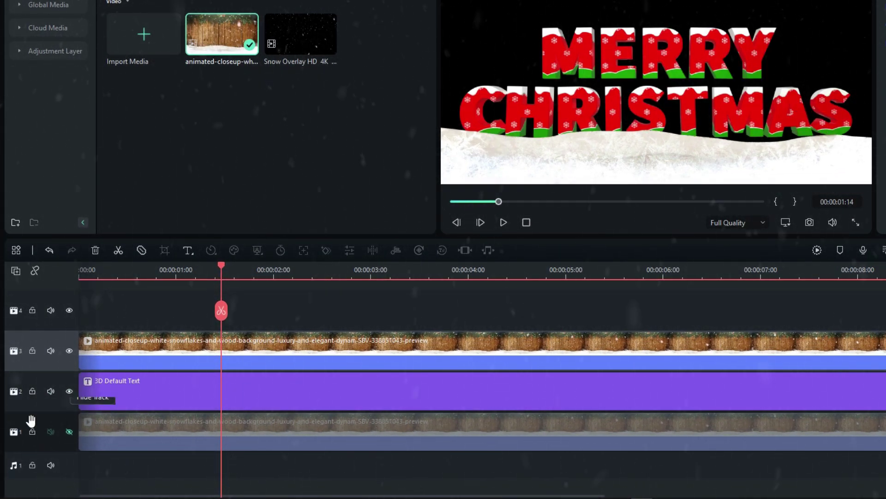
{"action": "left_click", "coordinate": [69, 432]}
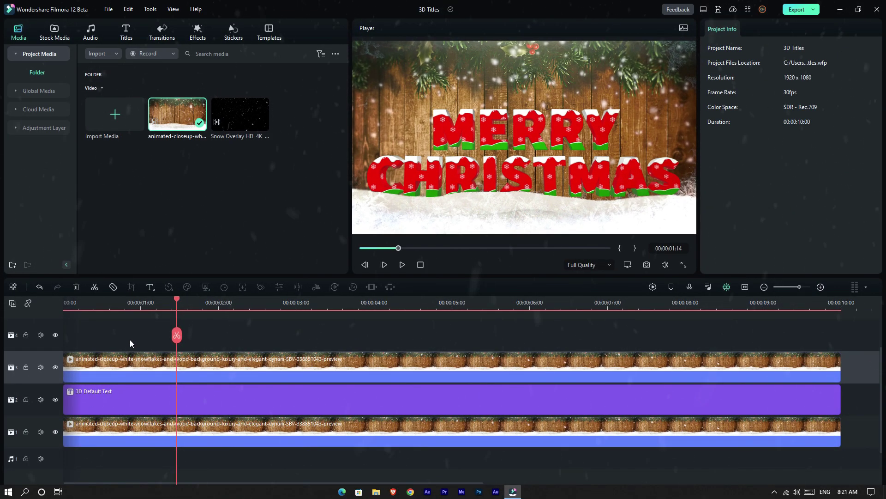
{"action": "left_click_drag", "start_coordinate": [163, 302], "coordinate": [50, 300]}
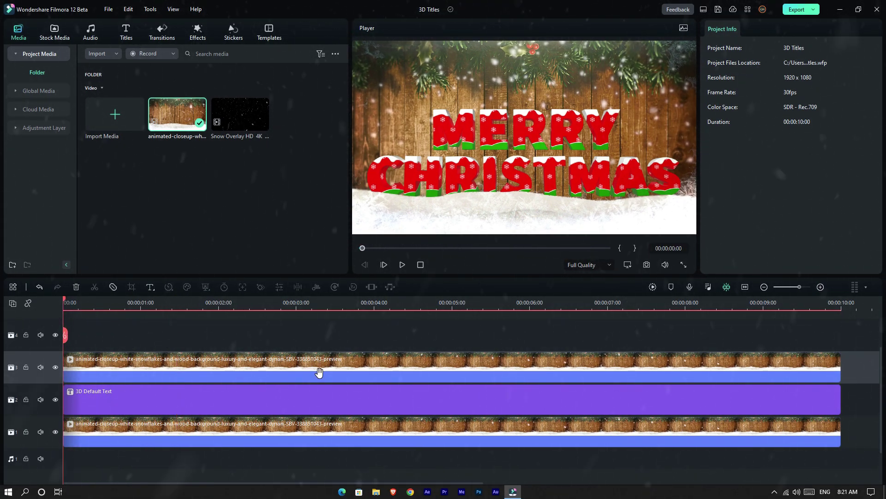
{"action": "key", "text": "space"}
{"action": "key", "text": "space"}
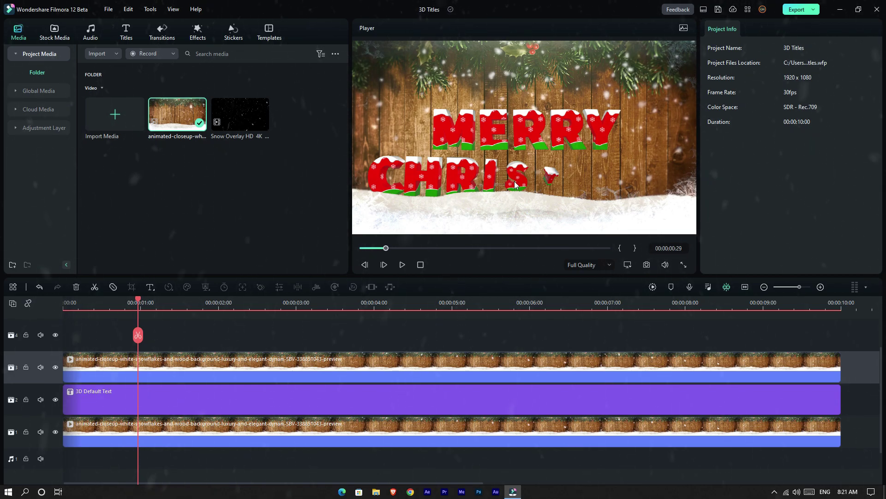
Step: Set the upper wood clip's mask Blur Strength to 5, then pause playback
{"action": "left_click", "coordinate": [371, 367]}
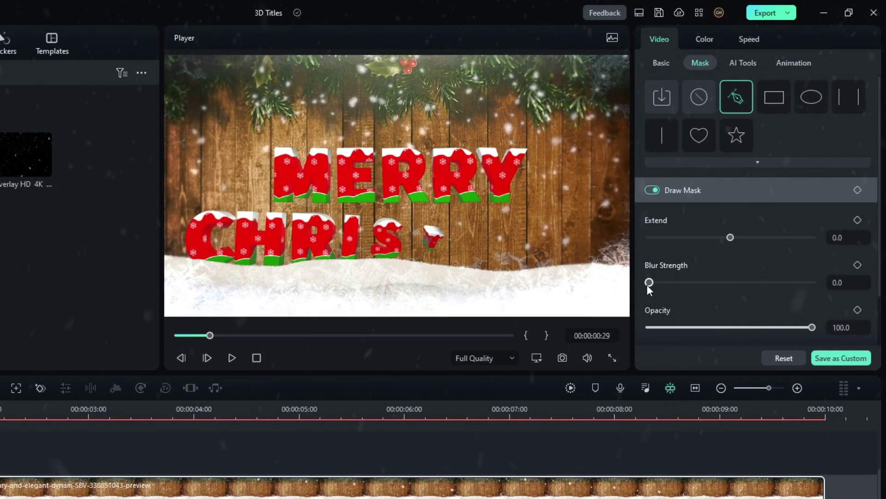
{"action": "left_click", "coordinate": [833, 282]}
{"action": "type", "text": "5"}
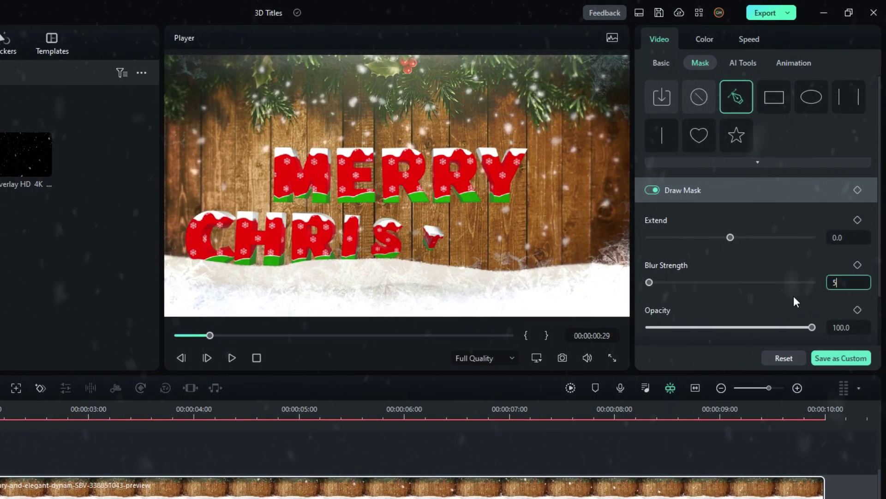
{"action": "key", "text": "Return"}
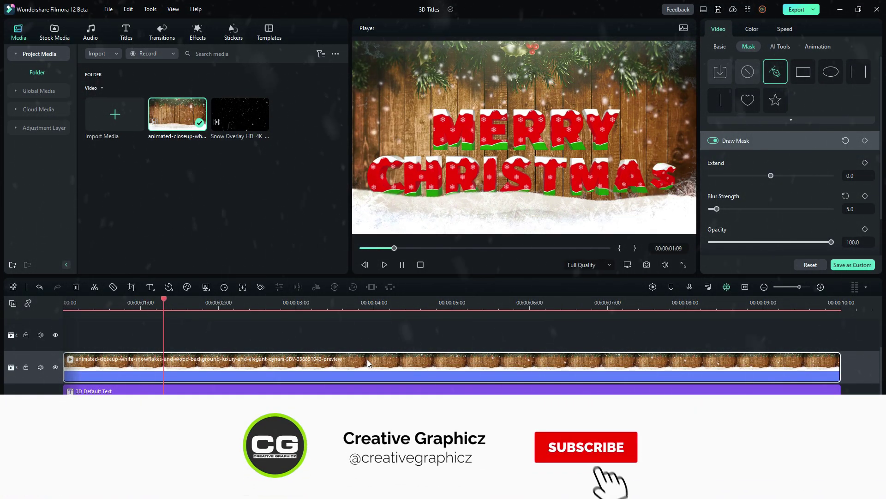
{"action": "key", "text": "space"}
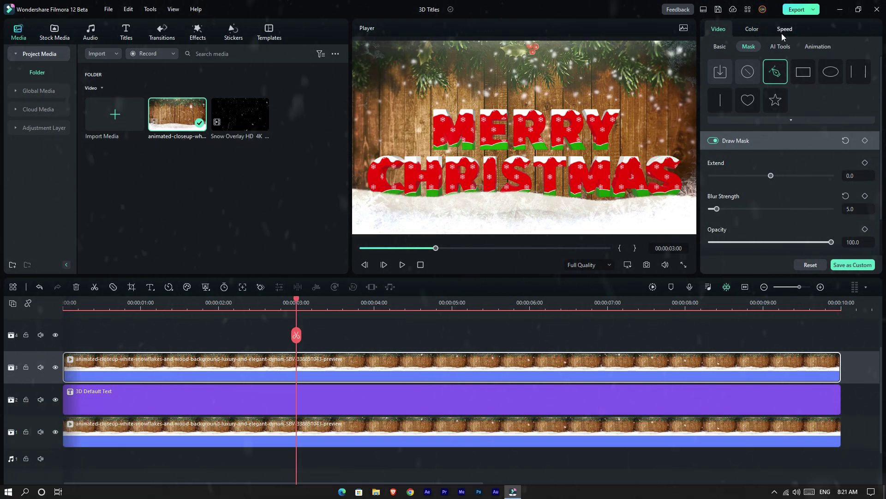
Step: Inspect the 3D title clip's Transform settings in the basic video panel
{"action": "left_click", "coordinate": [723, 45]}
{"action": "left_click", "coordinate": [416, 387]}
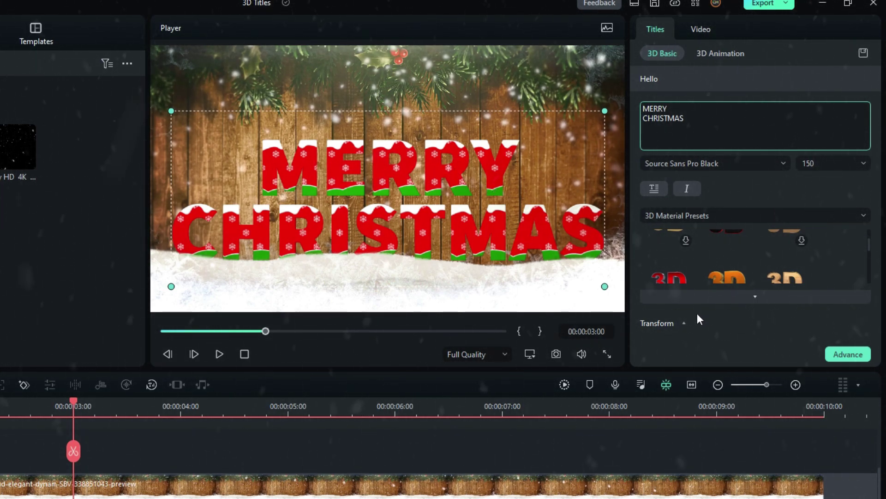
{"action": "left_click", "coordinate": [677, 321]}
{"action": "scroll", "coordinate": [785, 277], "scroll_direction": "down", "scroll_amount": 3}
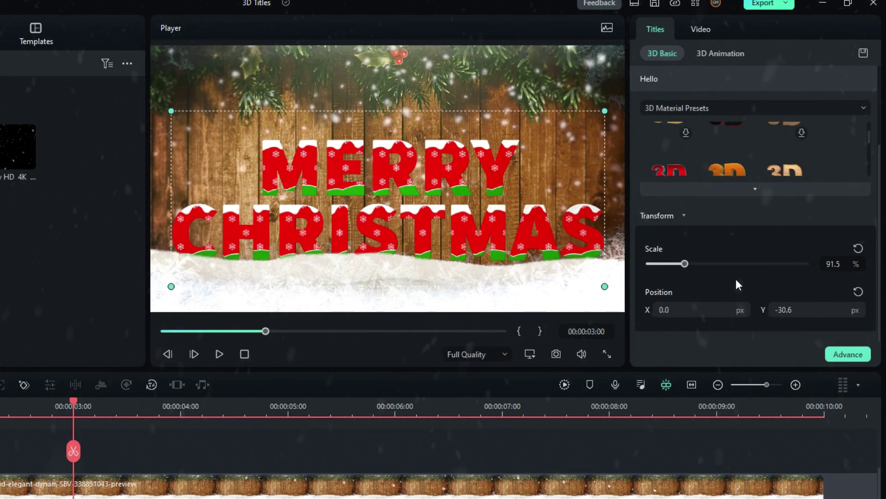
{"action": "scroll", "coordinate": [848, 238], "scroll_direction": "up", "scroll_amount": 2}
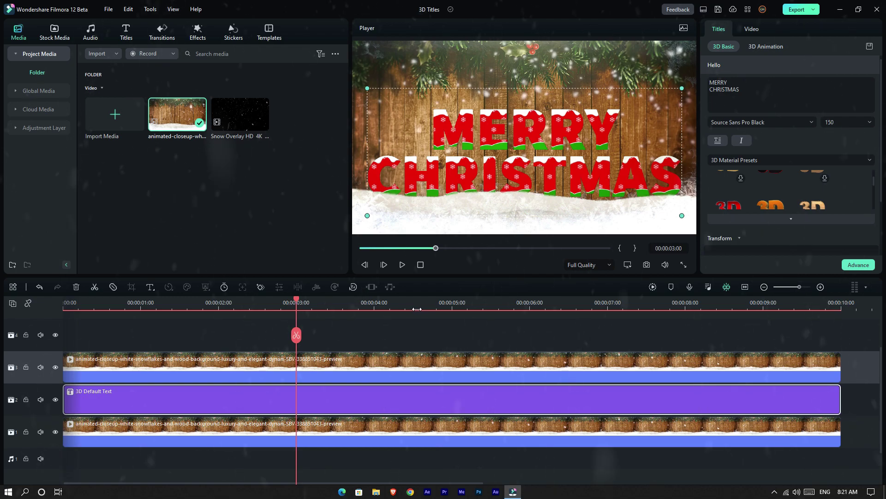
Step: Hide the upper and lower wood-background tracks and reselect the 3D title at 00:00:02:12
{"action": "left_click", "coordinate": [348, 362]}
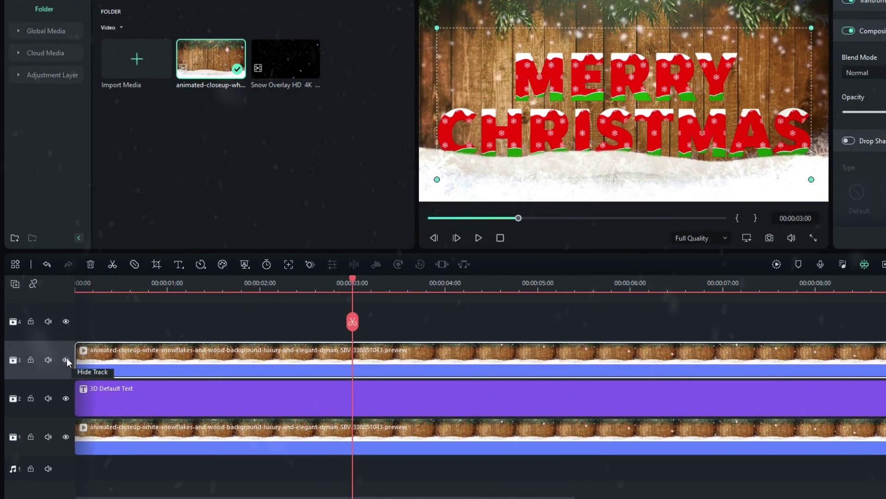
{"action": "left_click", "coordinate": [65, 359]}
{"action": "left_click", "coordinate": [83, 428]}
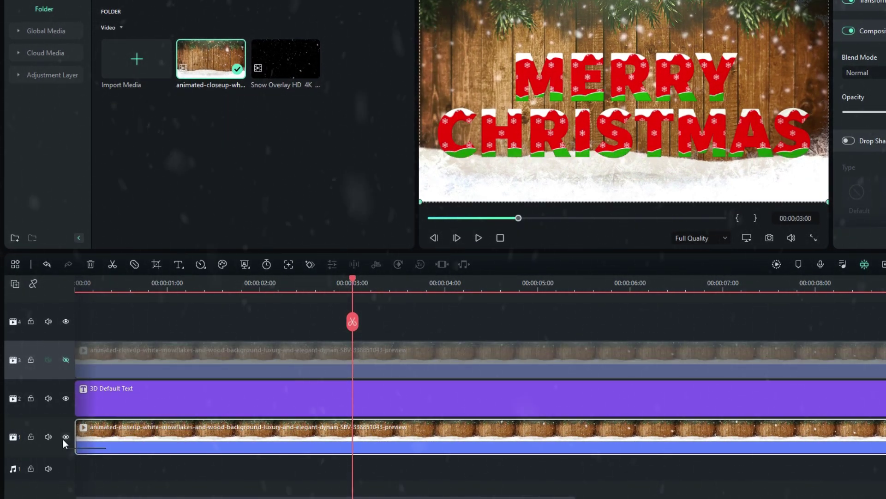
{"action": "left_click", "coordinate": [63, 437]}
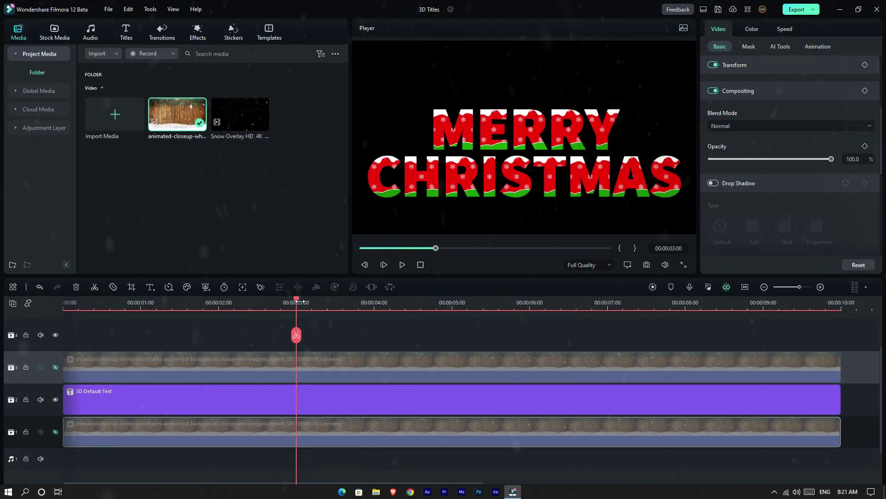
{"action": "left_click_drag", "start_coordinate": [297, 304], "coordinate": [249, 305]}
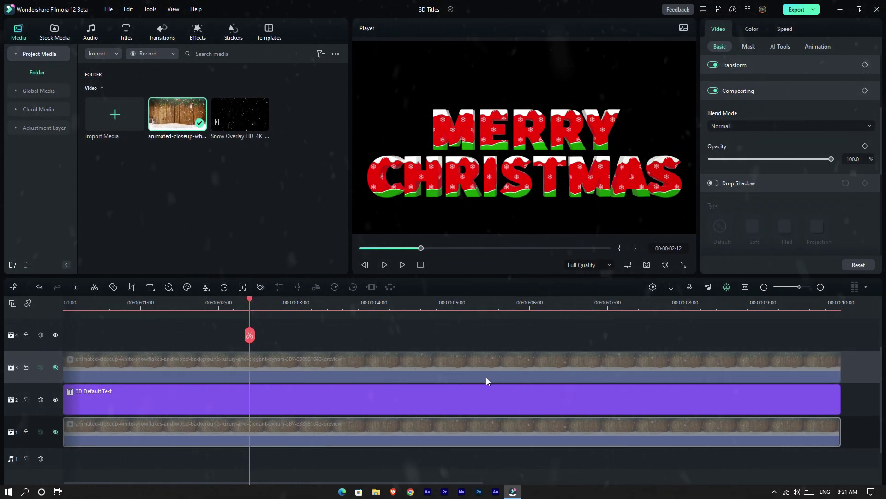
{"action": "left_click", "coordinate": [436, 401]}
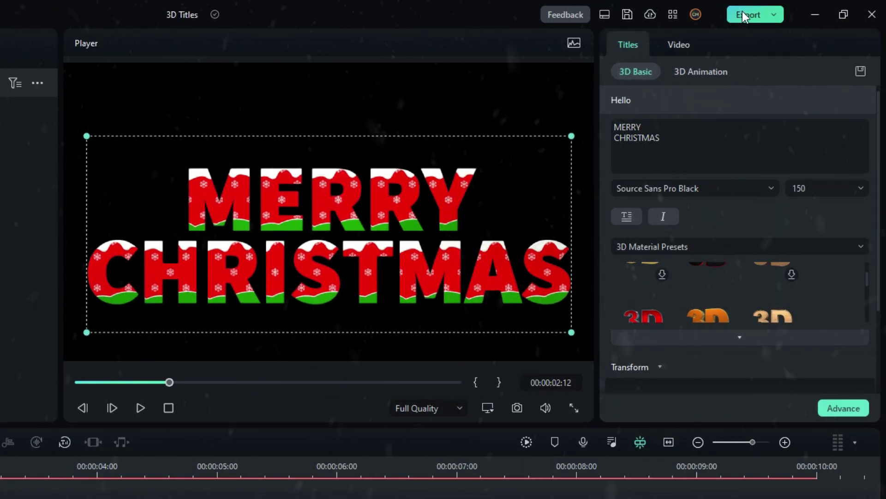
Step: Export the title-only video as 'Titles' and bring the file into the project media
{"action": "left_click", "coordinate": [742, 15]}
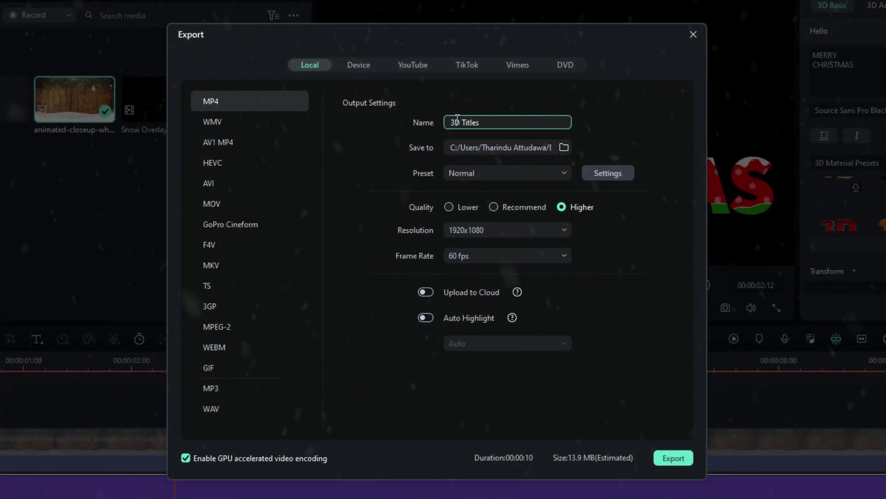
{"action": "key", "text": "BackSpace"}
{"action": "key", "text": "BackSpace"}
{"action": "key", "text": "BackSpace"}
{"action": "left_click", "coordinate": [674, 457]}
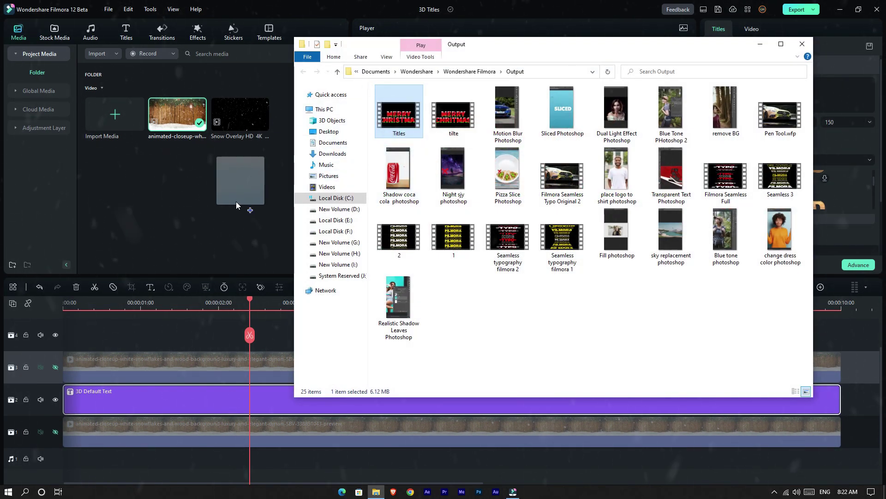
{"action": "left_click_drag", "start_coordinate": [237, 203], "coordinate": [179, 215]}
Step: Make the upper and lower wood-background tracks visible again
{"action": "left_click", "coordinate": [217, 210]}
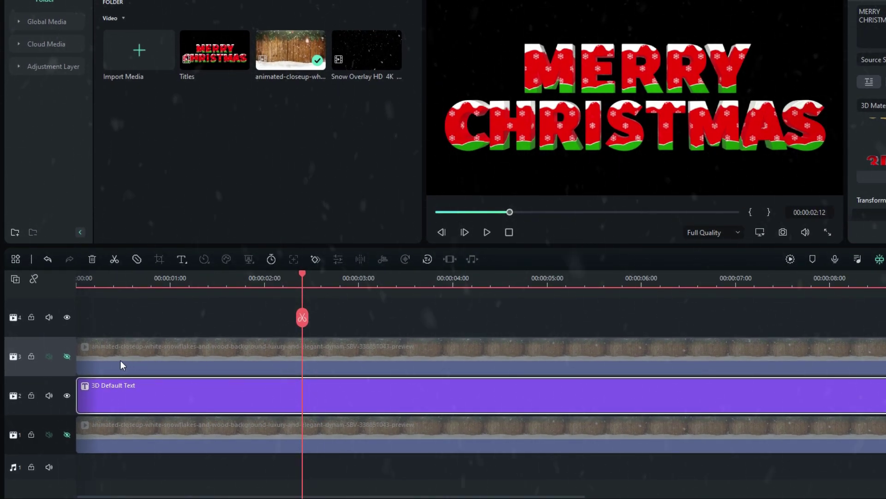
{"action": "left_click", "coordinate": [66, 355]}
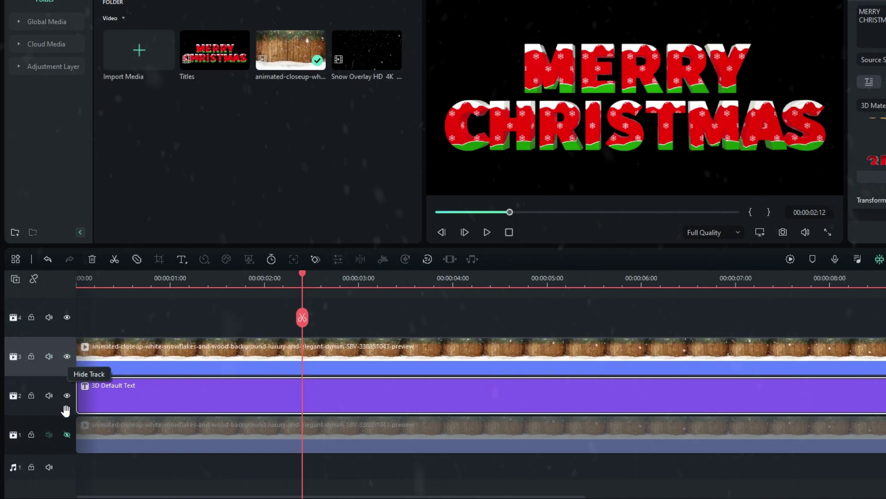
{"action": "left_click", "coordinate": [66, 435]}
Step: Move the wood clip and 3D text up a track and place Titles on track 2
{"action": "left_click_drag", "start_coordinate": [202, 307], "coordinate": [321, 397]}
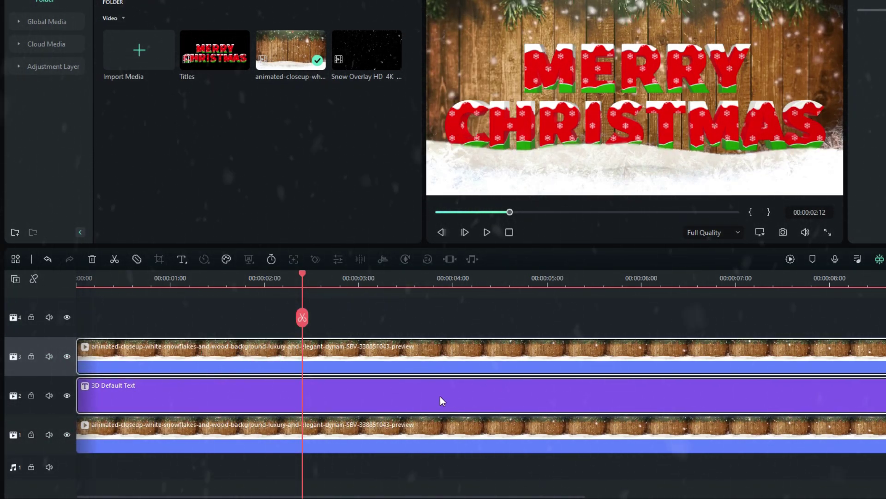
{"action": "left_click_drag", "start_coordinate": [419, 404], "coordinate": [404, 358]}
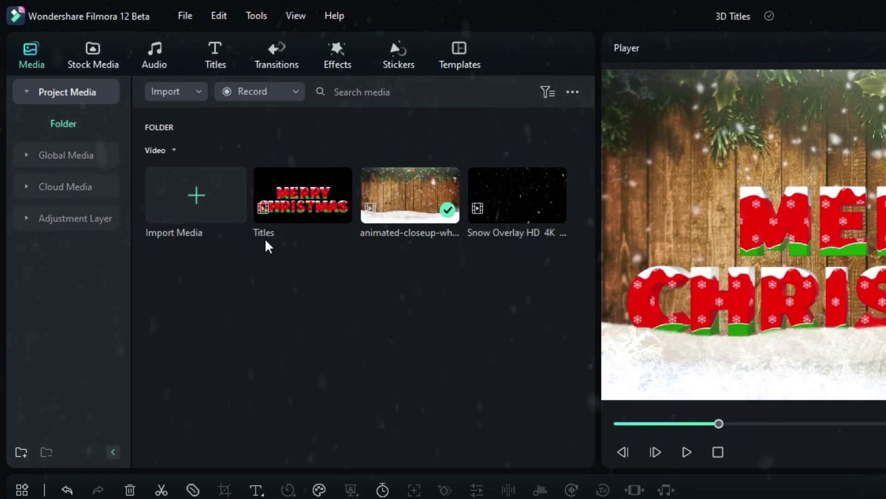
{"action": "left_click_drag", "start_coordinate": [280, 192], "coordinate": [150, 498]}
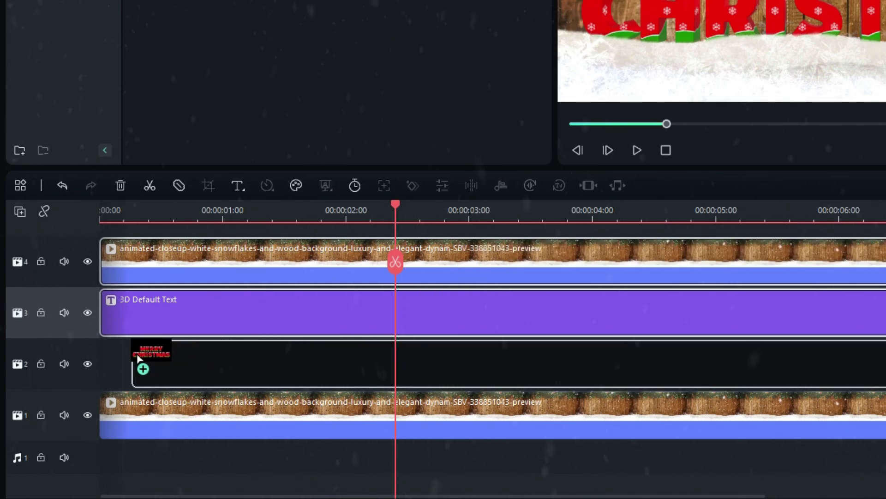
{"action": "left_click_drag", "start_coordinate": [138, 358], "coordinate": [151, 355]}
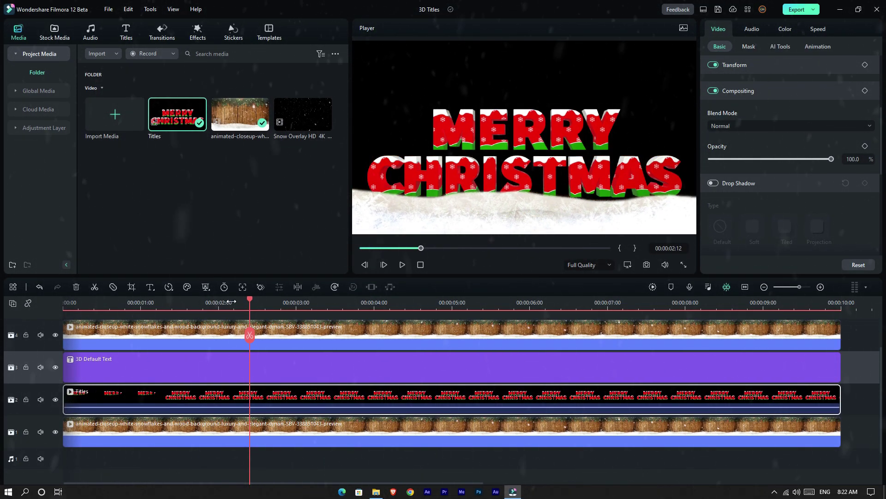
{"action": "left_click_drag", "start_coordinate": [250, 301], "coordinate": [277, 301]}
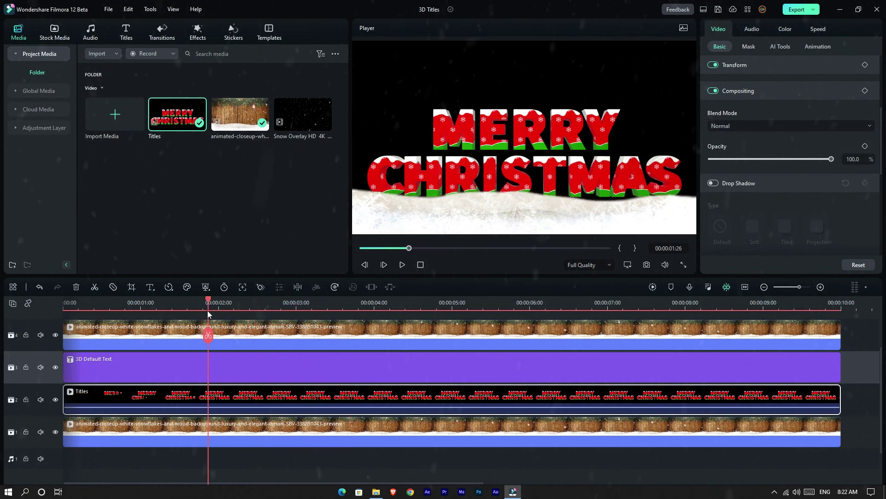
{"action": "left_click_drag", "start_coordinate": [152, 317], "coordinate": [262, 318]}
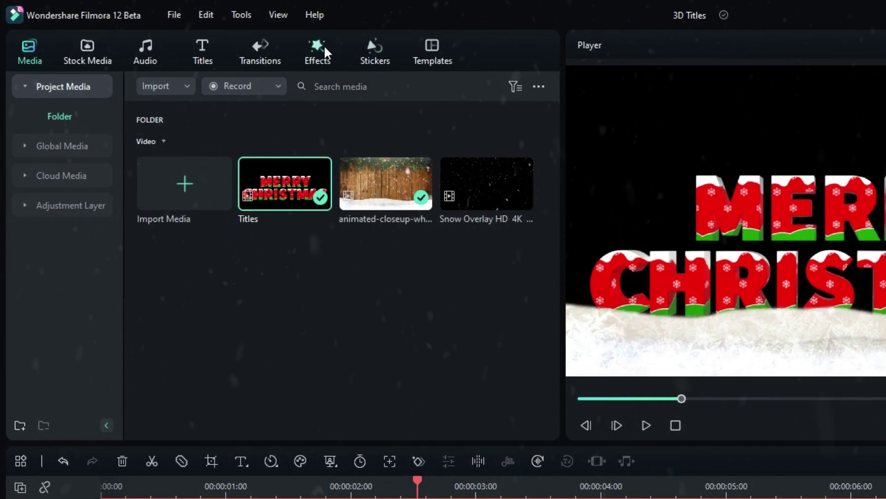
Step: Drag Remove Black BG from the effects Favorites onto the Titles clip on track 2
{"action": "left_click", "coordinate": [324, 47]}
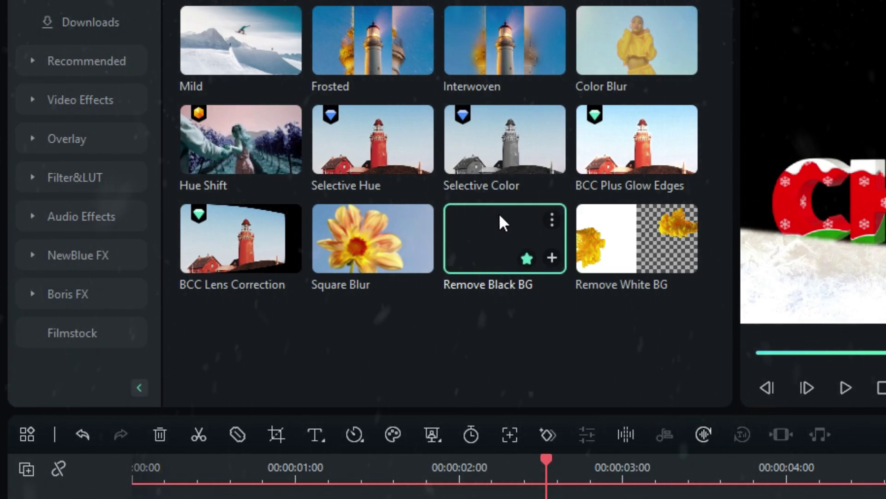
{"action": "left_click_drag", "start_coordinate": [471, 228], "coordinate": [631, 498]}
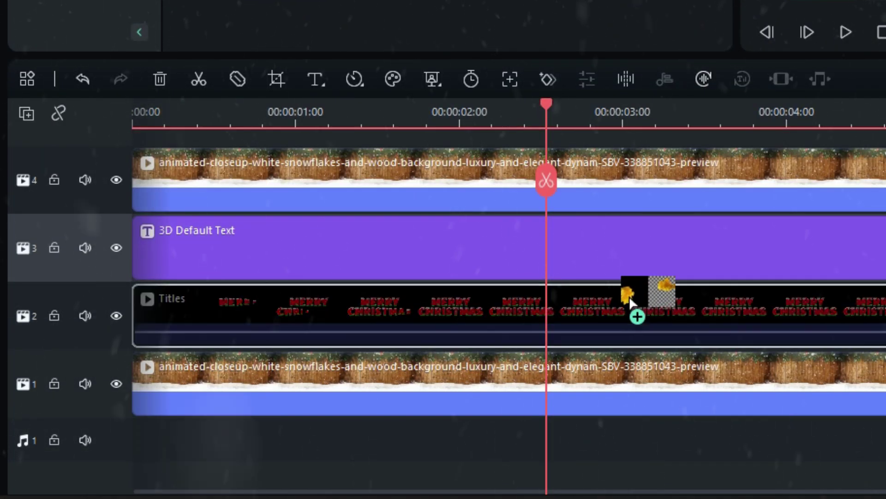
{"action": "left_click_drag", "start_coordinate": [630, 302], "coordinate": [624, 309]}
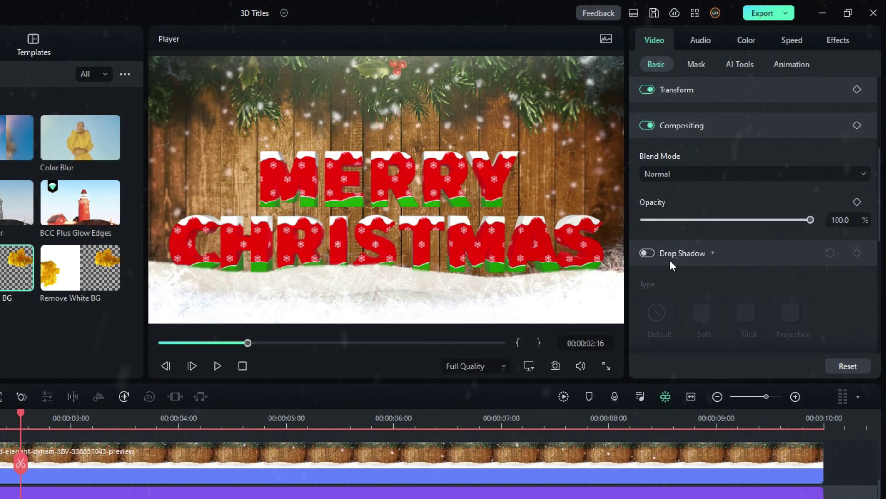
Step: Enable a black Soft drop shadow on the title at a 180° angle
{"action": "scroll", "coordinate": [669, 260], "scroll_direction": "down", "scroll_amount": 3}
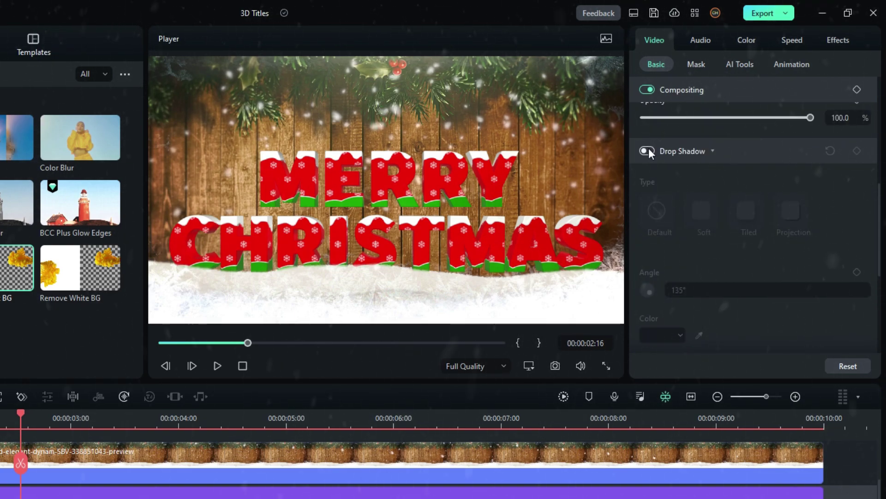
{"action": "left_click", "coordinate": [648, 151]}
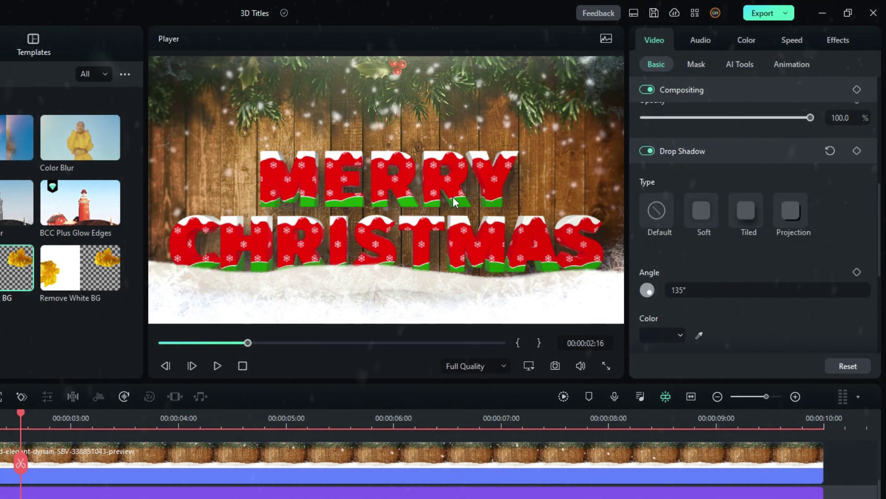
{"action": "left_click", "coordinate": [741, 214]}
{"action": "scroll", "coordinate": [688, 242], "scroll_direction": "down", "scroll_amount": 1}
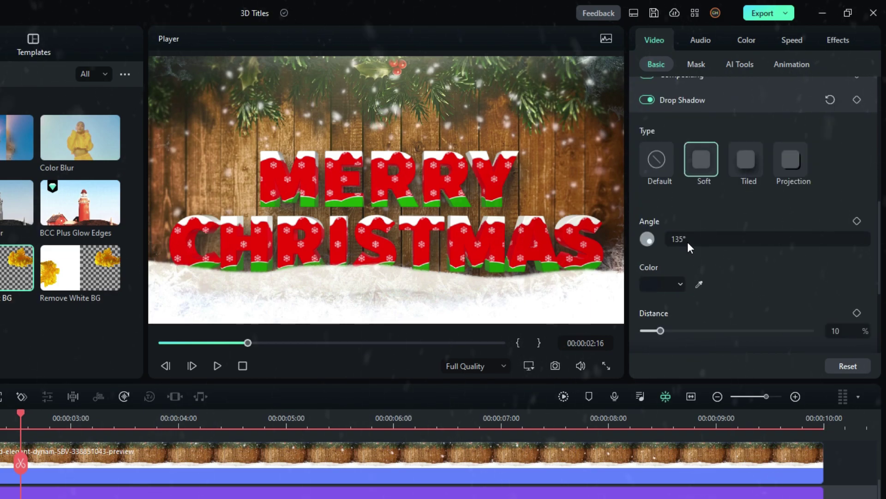
{"action": "left_click", "coordinate": [686, 237]}
{"action": "double_click", "coordinate": [685, 236]}
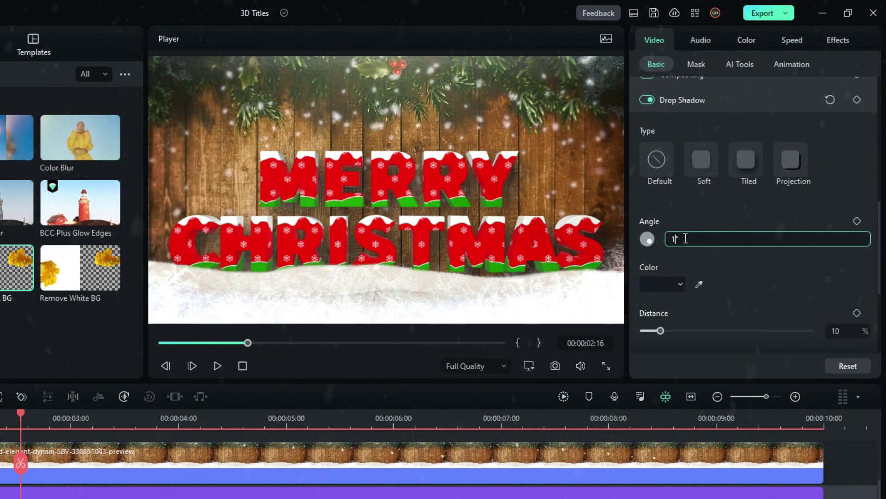
{"action": "key", "text": "Return"}
{"action": "left_click", "coordinate": [664, 289]}
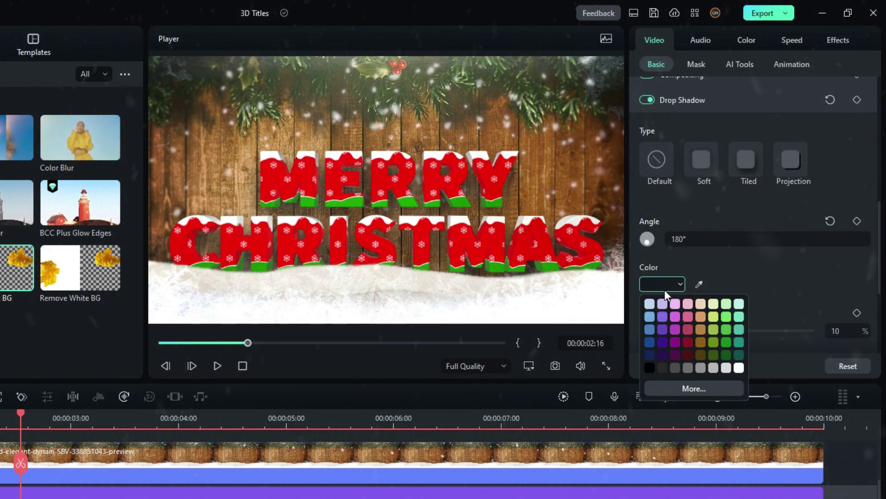
{"action": "left_click", "coordinate": [653, 364]}
Step: Set the shadow distance to 10, blur to 16 and opacity to 75%
{"action": "scroll", "coordinate": [706, 263], "scroll_direction": "down", "scroll_amount": 1}
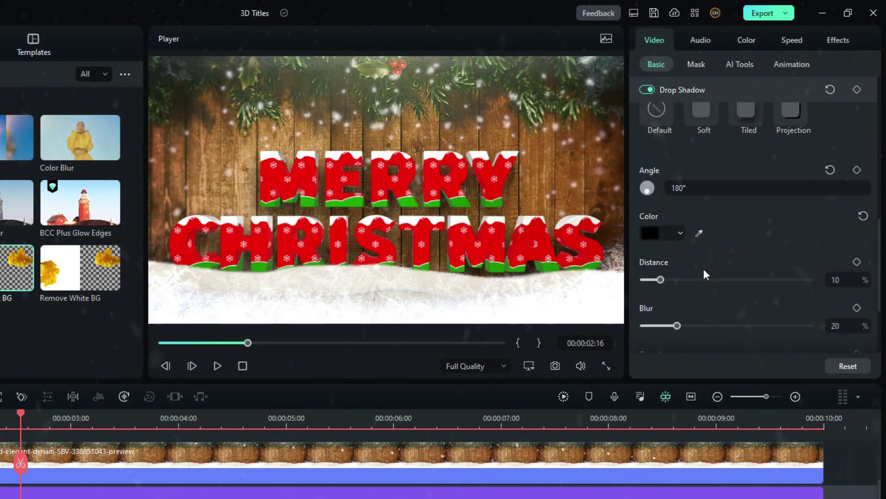
{"action": "mouse_move", "coordinate": [659, 282]}
{"action": "left_mouse_down"}
{"action": "mouse_move", "coordinate": [669, 281]}
{"action": "mouse_move", "coordinate": [653, 279]}
{"action": "mouse_move", "coordinate": [660, 278]}
{"action": "left_mouse_up"}
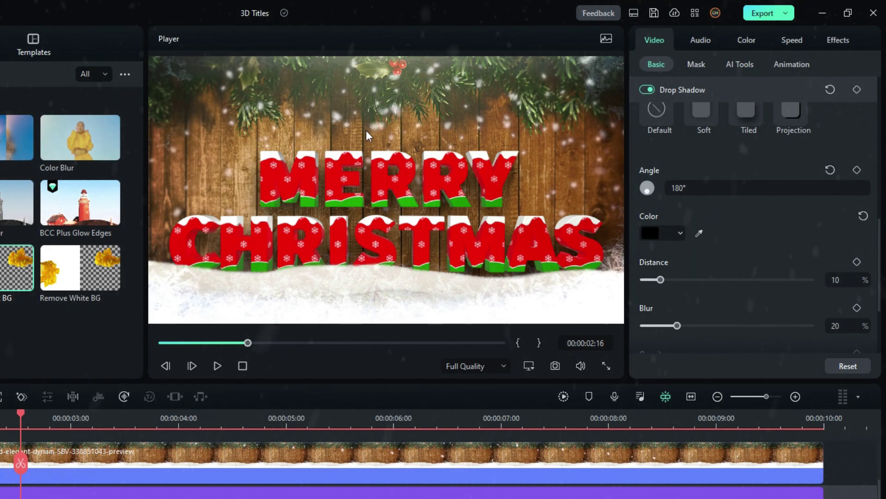
{"action": "left_click", "coordinate": [662, 279]}
{"action": "mouse_move", "coordinate": [677, 325]}
{"action": "left_mouse_down"}
{"action": "mouse_move", "coordinate": [717, 326]}
{"action": "mouse_move", "coordinate": [686, 326]}
{"action": "left_mouse_up"}
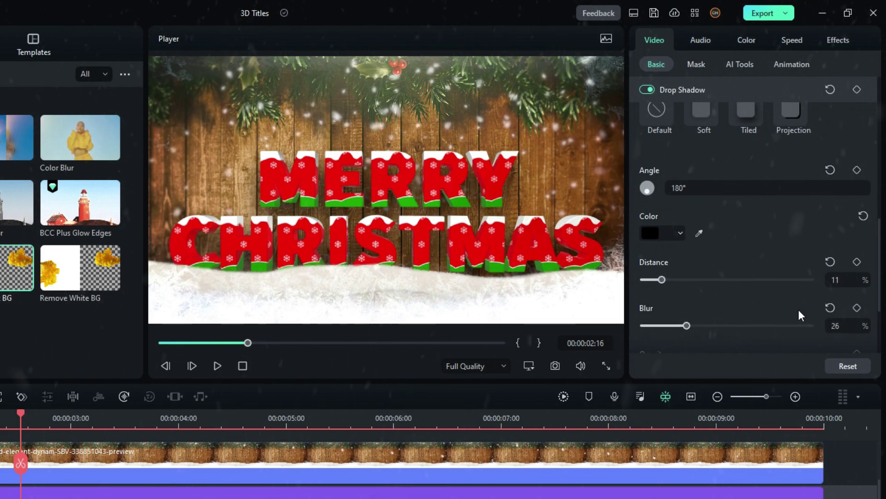
{"action": "scroll", "coordinate": [830, 289], "scroll_direction": "down", "scroll_amount": 3}
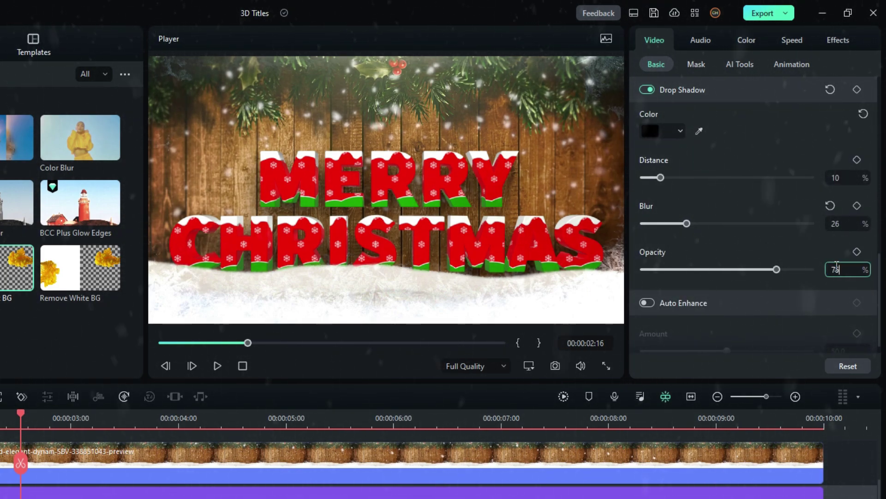
{"action": "left_click_drag", "start_coordinate": [678, 225], "coordinate": [670, 225]}
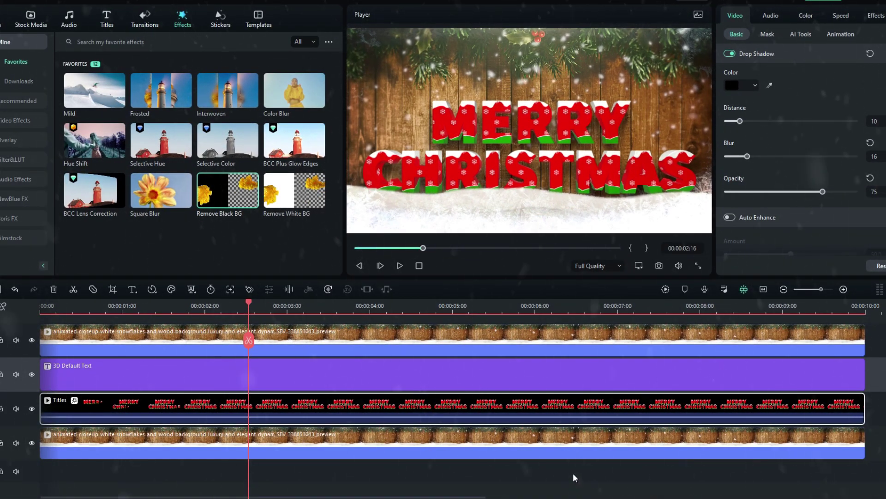
{"action": "left_click", "coordinate": [572, 473]}
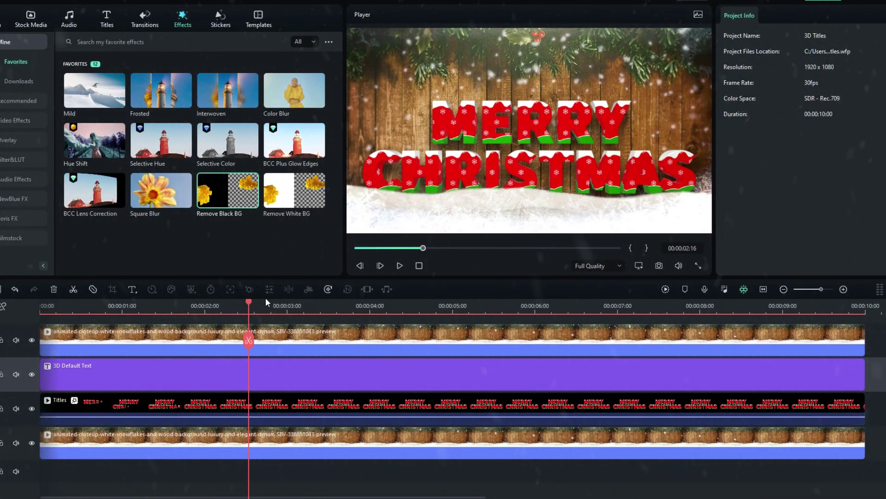
{"action": "key", "text": "Return"}
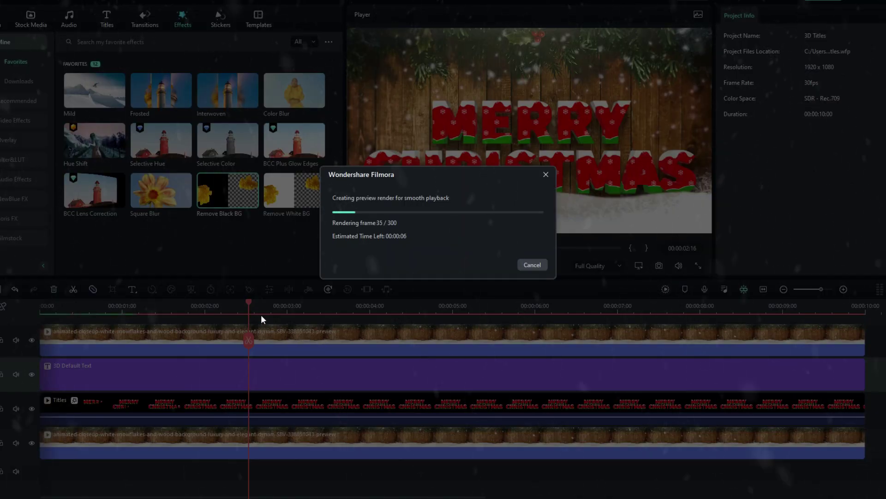
{"action": "key", "text": "Escape"}
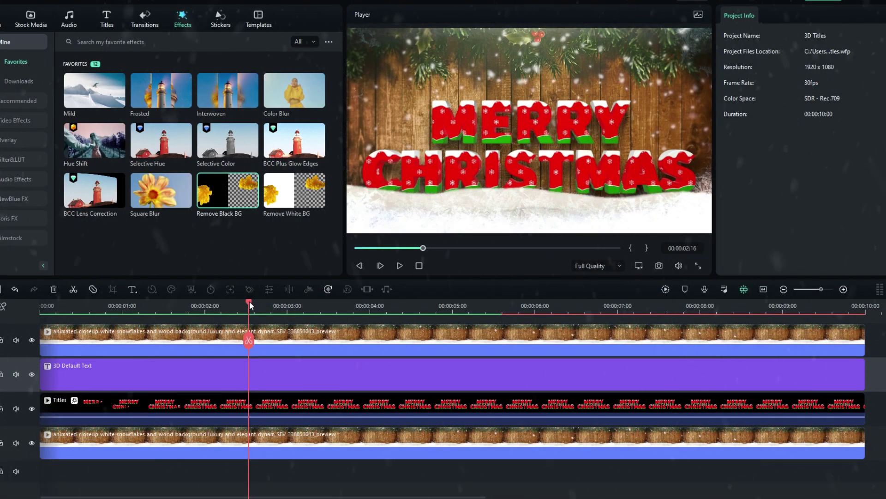
{"action": "key", "text": "Home"}
{"action": "key", "text": "space"}
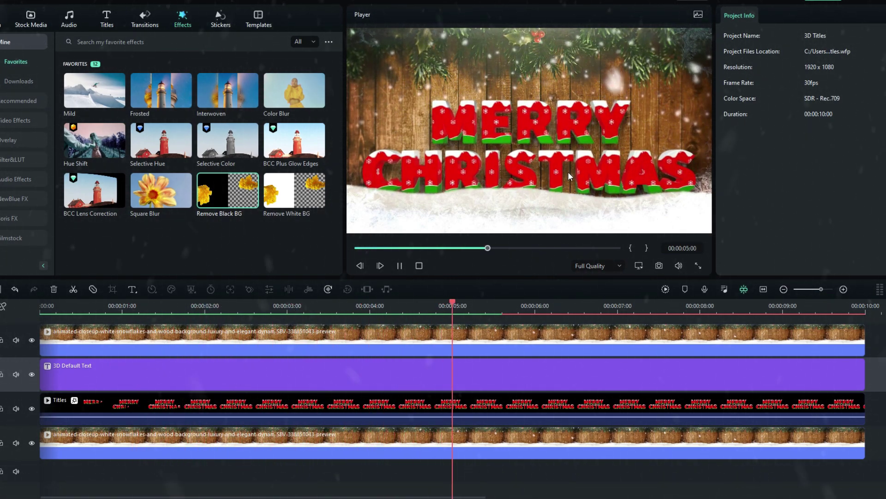
{"action": "key", "text": "space"}
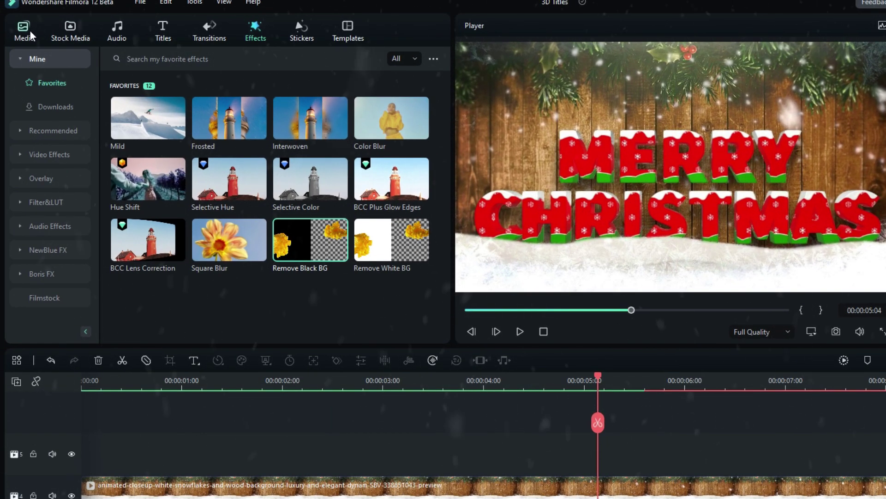
Step: Place Snow Overlay on track 5 starting at 0 with a 00:00:10:00 duration
{"action": "left_click", "coordinate": [30, 32]}
{"action": "left_click_drag", "start_coordinate": [376, 147], "coordinate": [310, 454]}
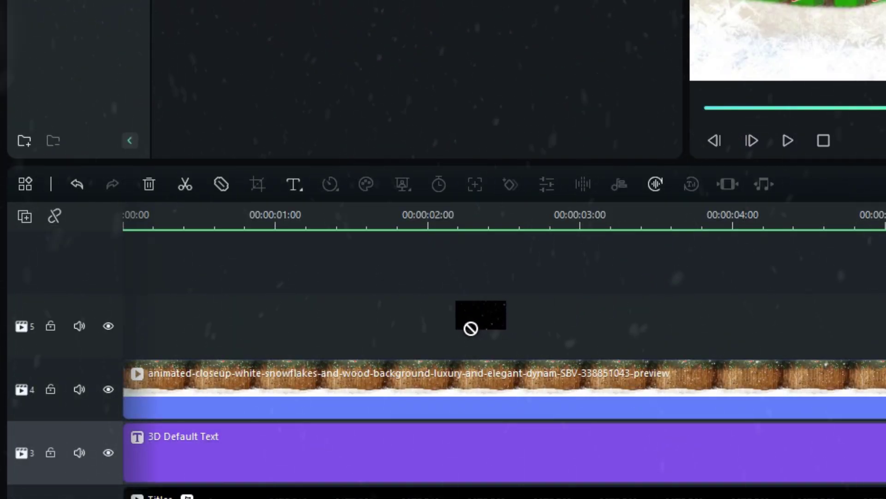
{"action": "left_click_drag", "start_coordinate": [471, 328], "coordinate": [134, 323]}
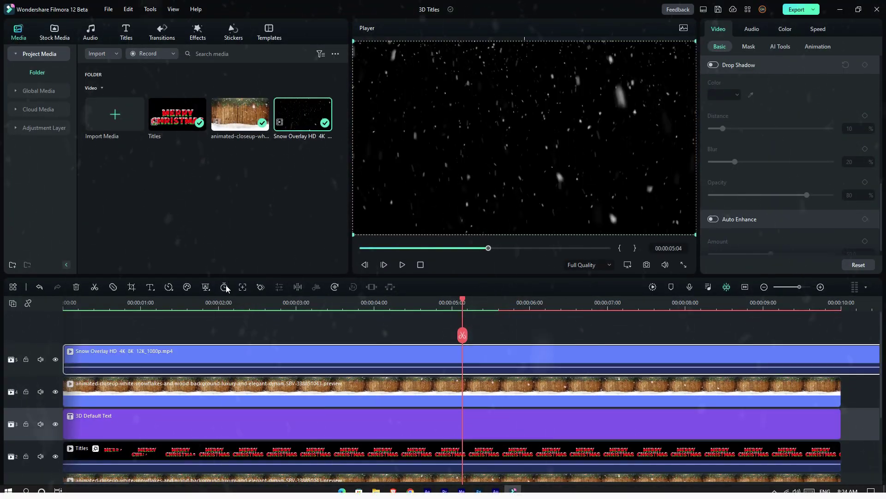
{"action": "left_click", "coordinate": [226, 288]}
{"action": "left_click", "coordinate": [455, 208]}
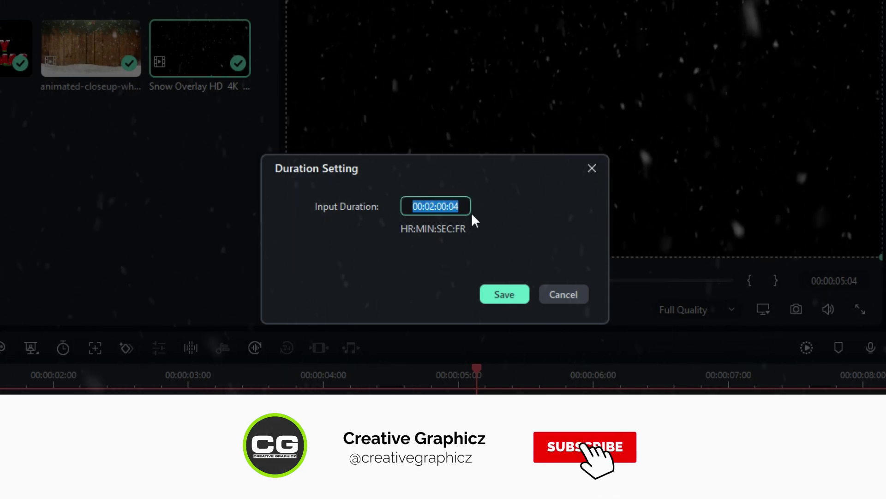
{"action": "type", "text": "1000"}
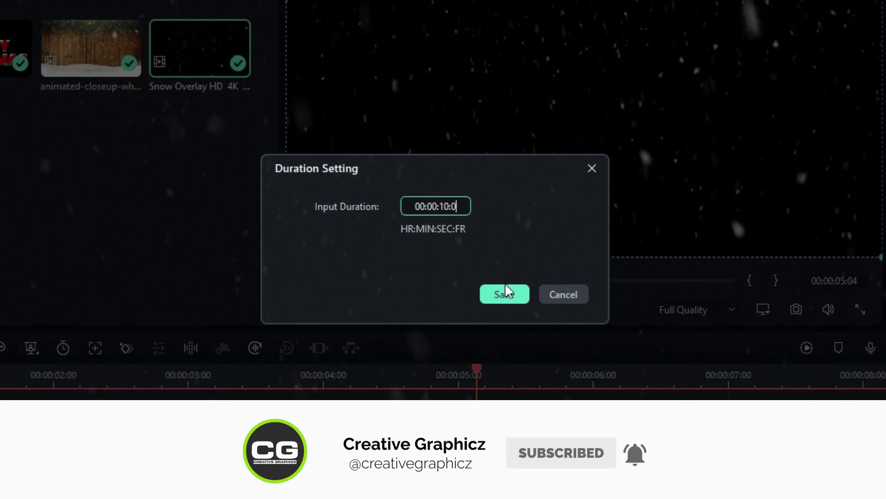
{"action": "left_click", "coordinate": [505, 291]}
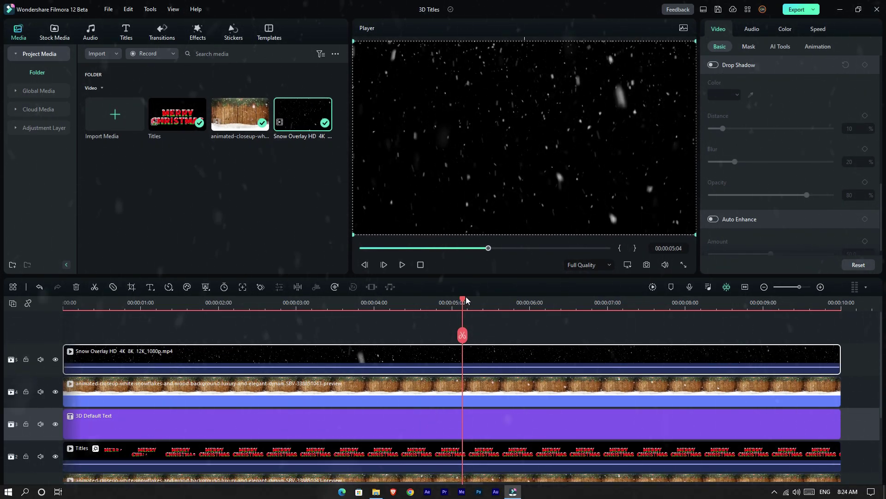
Step: Apply Remove Black BG to the snow clip and set its opacity to 20%
{"action": "left_click_drag", "start_coordinate": [466, 300], "coordinate": [447, 300]}
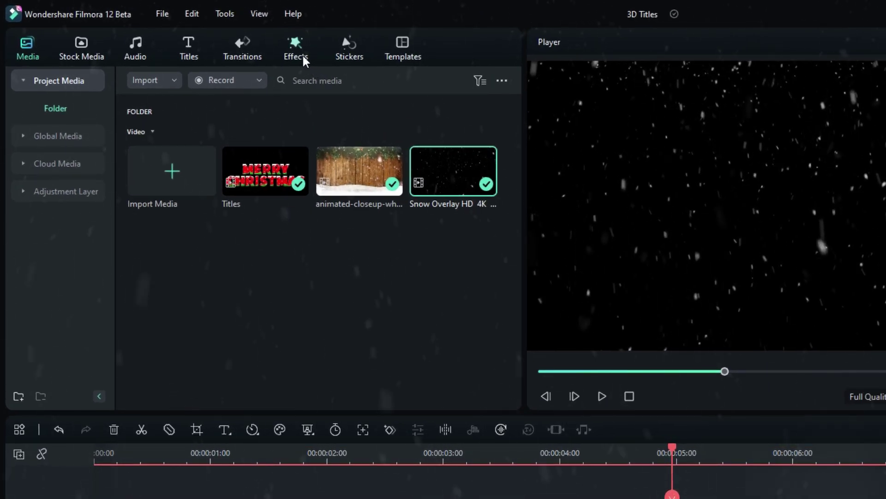
{"action": "left_click", "coordinate": [303, 60]}
{"action": "left_click_drag", "start_coordinate": [376, 297], "coordinate": [507, 387]}
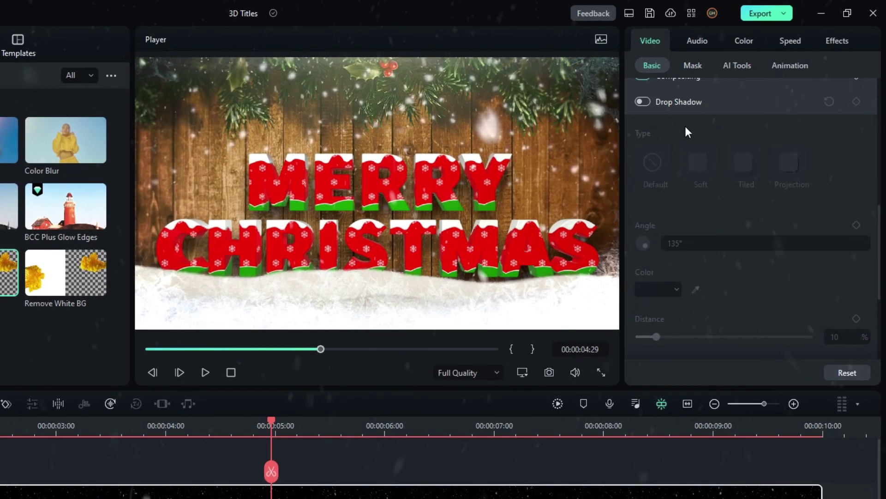
{"action": "scroll", "coordinate": [753, 99], "scroll_direction": "up", "scroll_amount": 5}
{"action": "scroll", "coordinate": [679, 275], "scroll_direction": "up", "scroll_amount": 3}
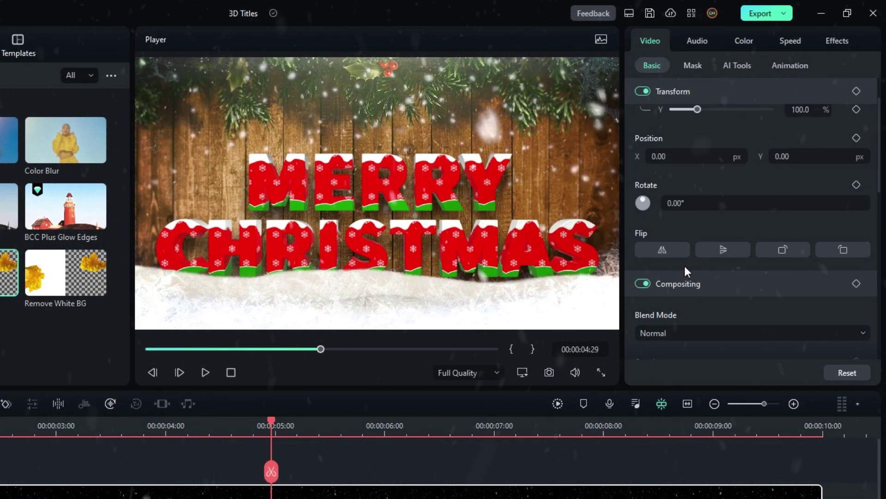
{"action": "scroll", "coordinate": [684, 263], "scroll_direction": "down", "scroll_amount": 2}
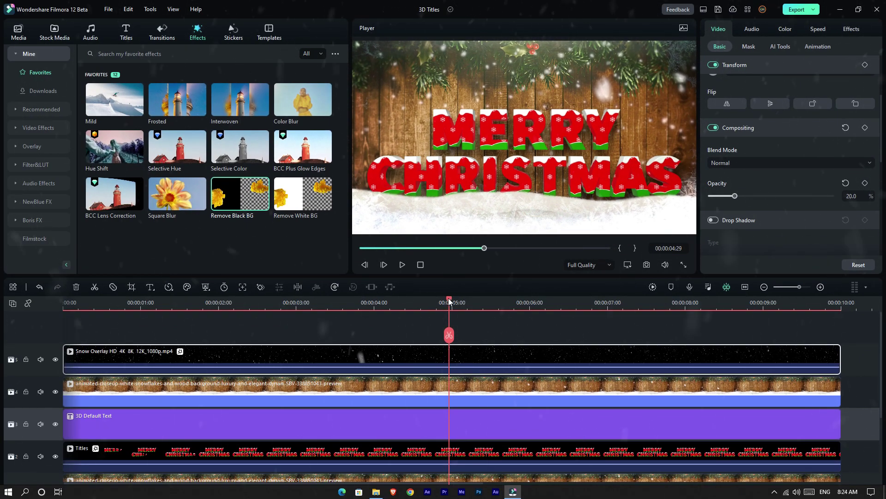
{"action": "left_click_drag", "start_coordinate": [449, 301], "coordinate": [475, 325]}
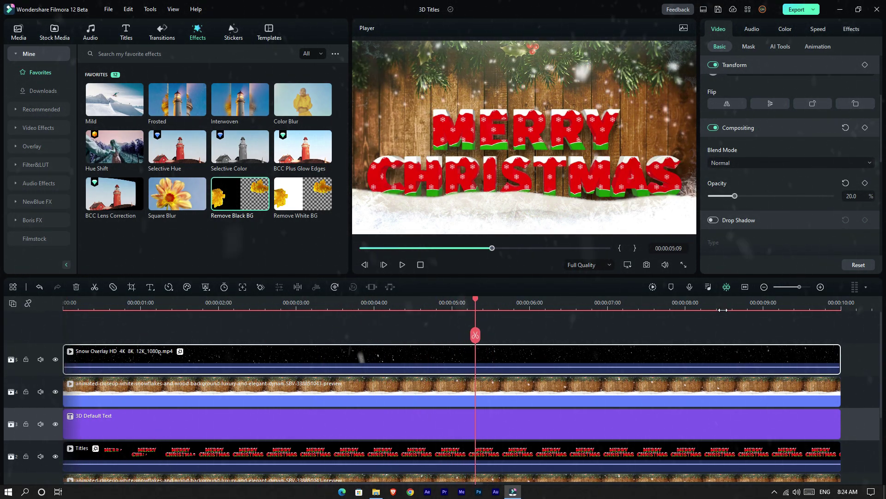
{"action": "left_click", "coordinate": [655, 289]}
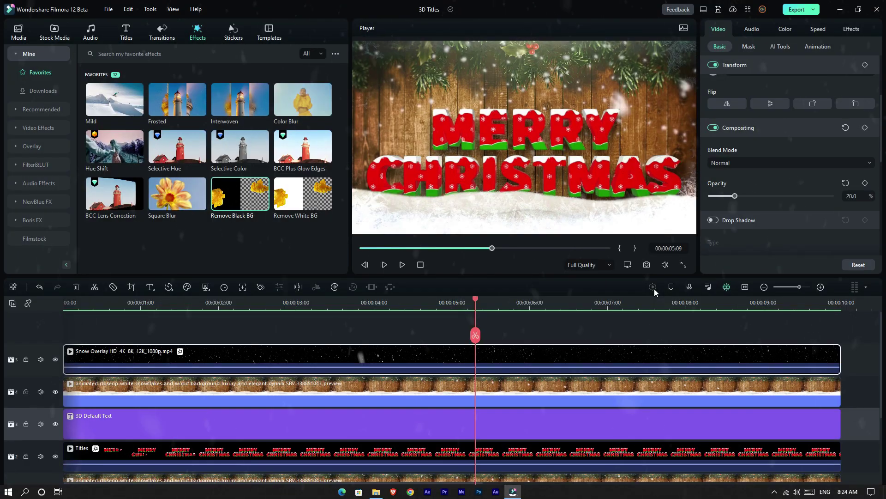
{"action": "left_click_drag", "start_coordinate": [483, 301], "coordinate": [52, 308]}
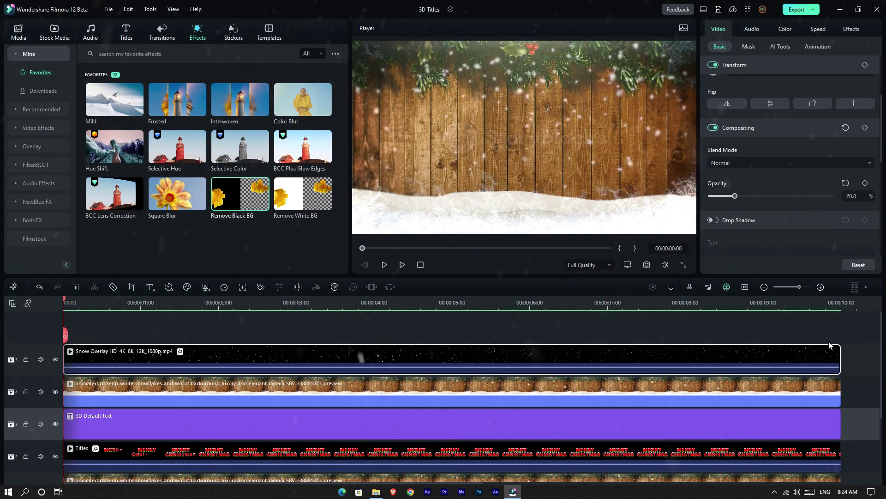
{"action": "key", "text": "space"}
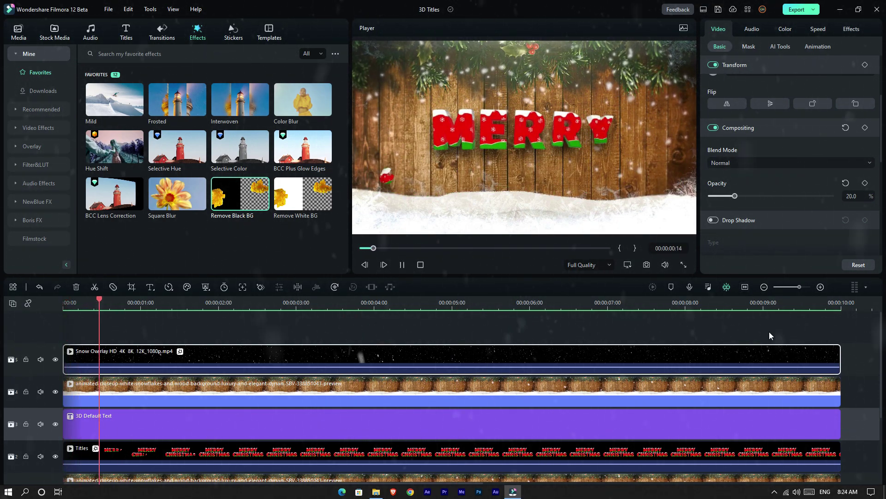
{"action": "scroll", "coordinate": [769, 331], "scroll_direction": "down", "scroll_amount": 1}
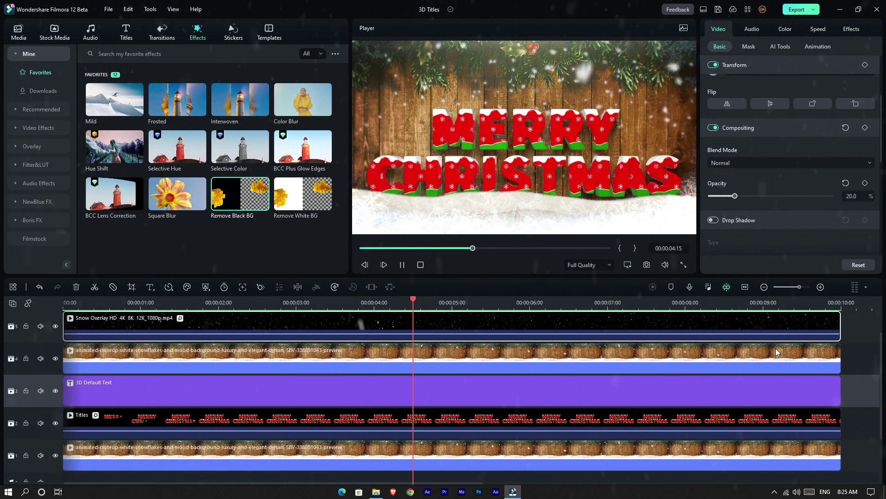
{"action": "key", "text": "space"}
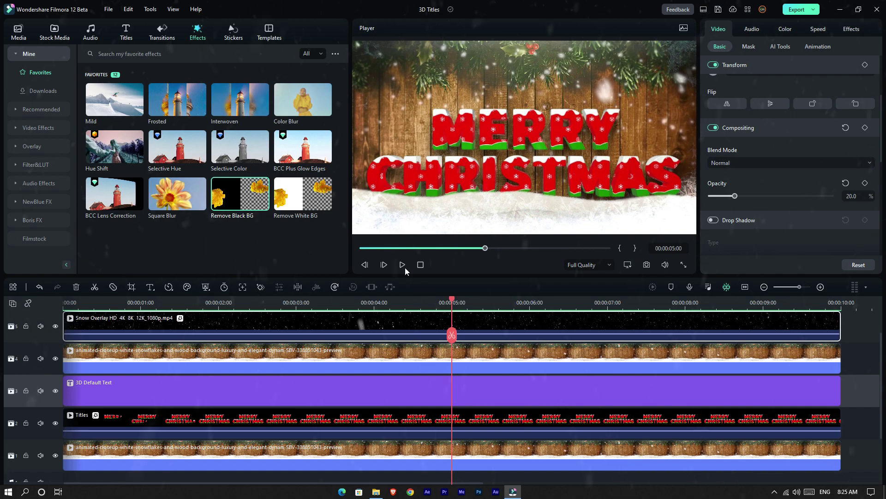
{"action": "key", "text": "space"}
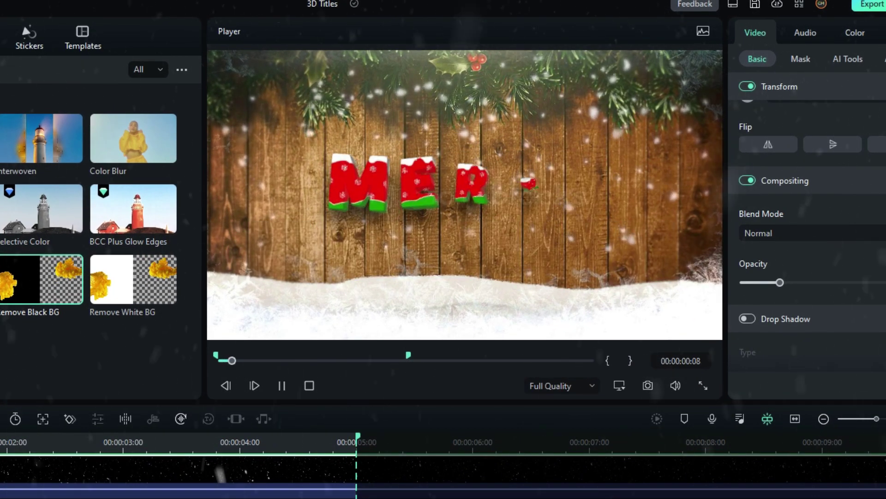